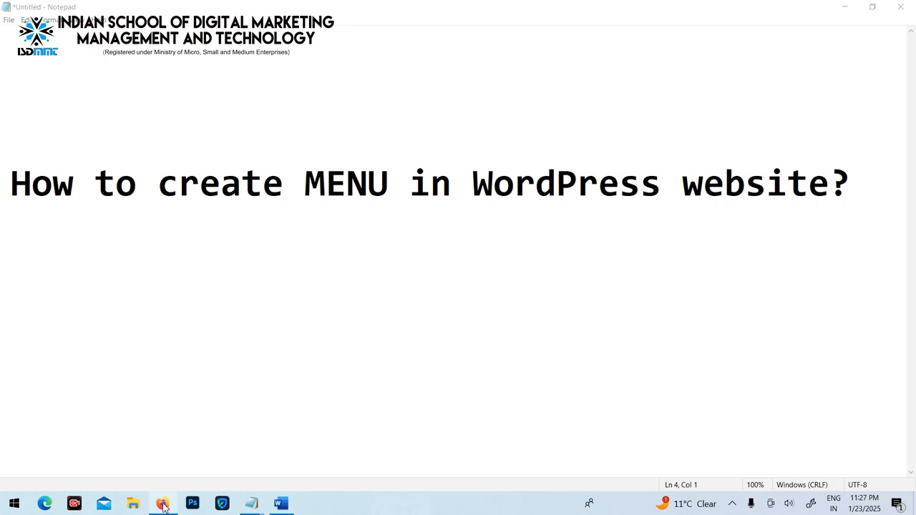
# Switch to Firefox, open the site's /wp-admin/ address and log in to WordPress with the prefilled credentials.
pyautogui.moveTo(163, 506)
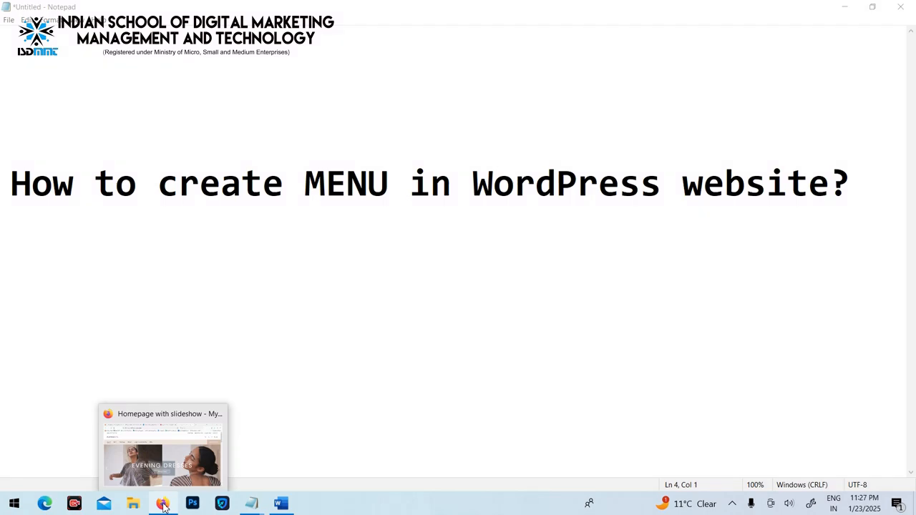
pyautogui.click(164, 505)
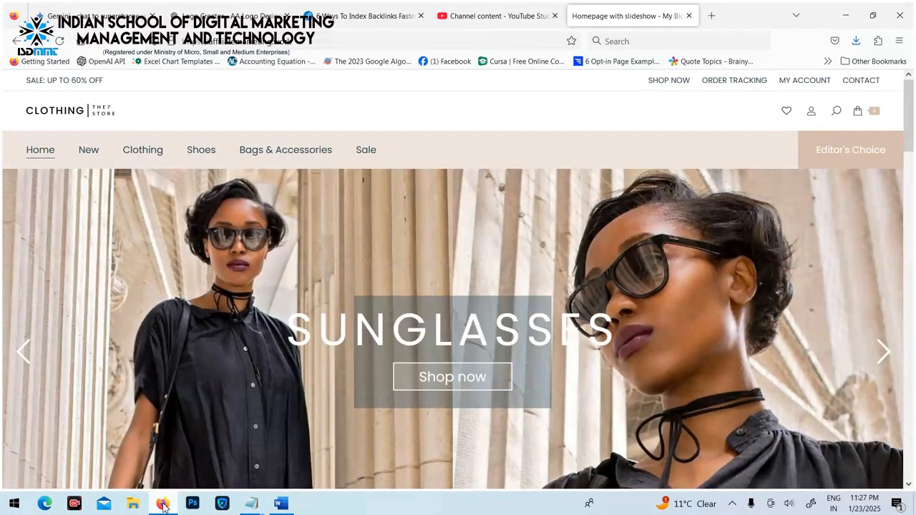
pyautogui.click(306, 45)
pyautogui.click(323, 44)
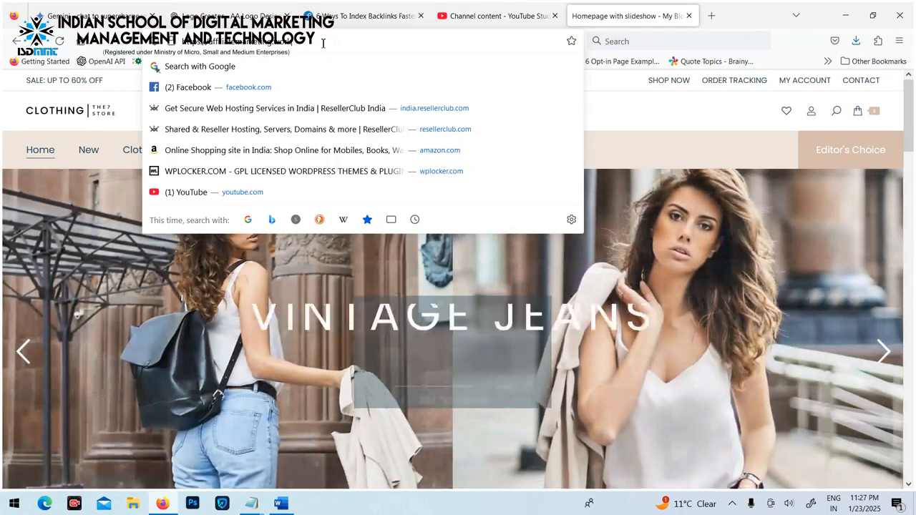
pyautogui.write('/wp-admin/')
pyautogui.press('Return')
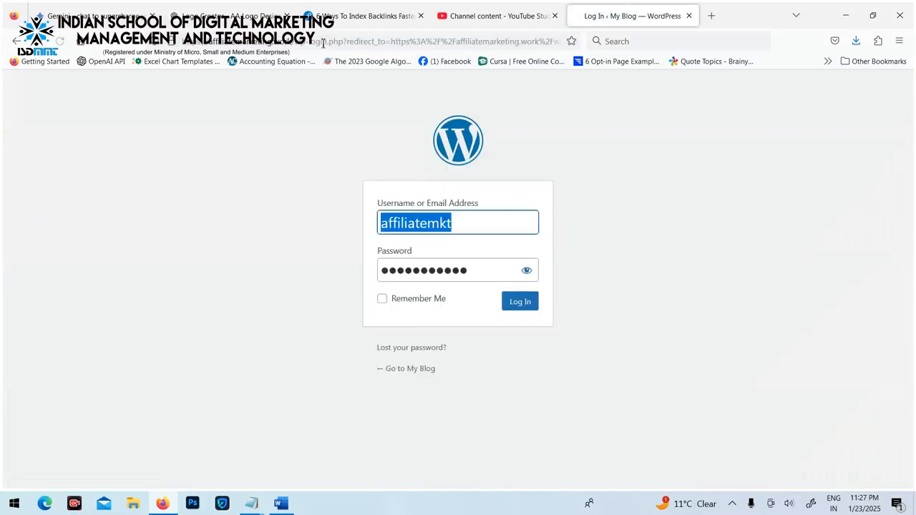
pyautogui.click(522, 301)
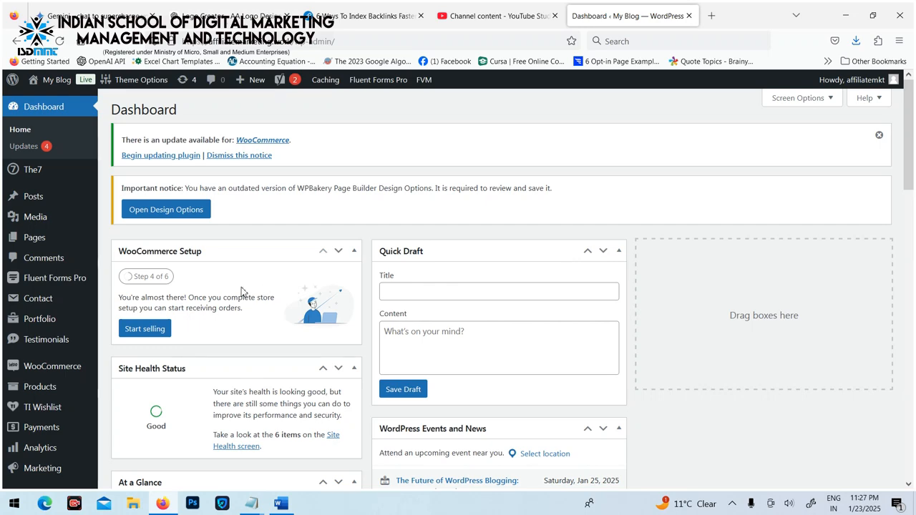
# Open the Menus page of the Appearance settings and dismiss the WooCommerce update notice.
pyautogui.moveTo(95, 301)
pyautogui.scroll(-5, 96, 301)
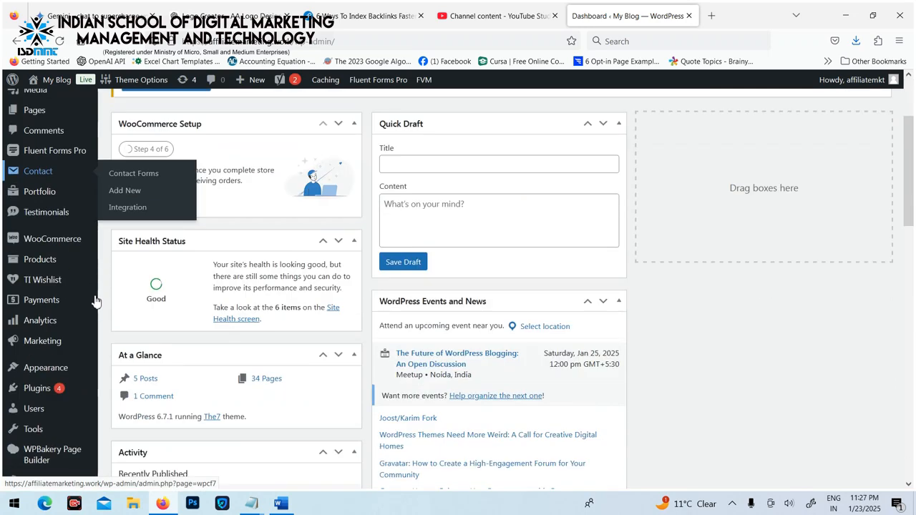
pyautogui.scroll(2, 95, 301)
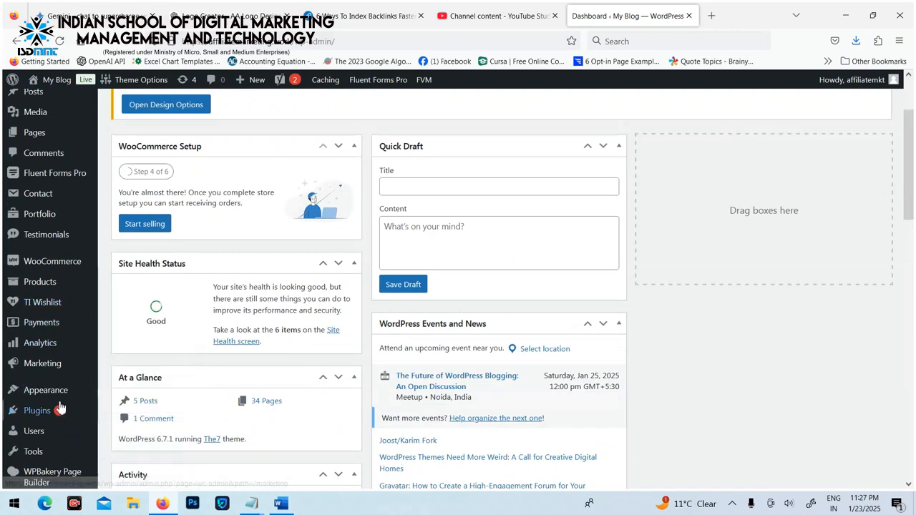
pyautogui.moveTo(67, 394)
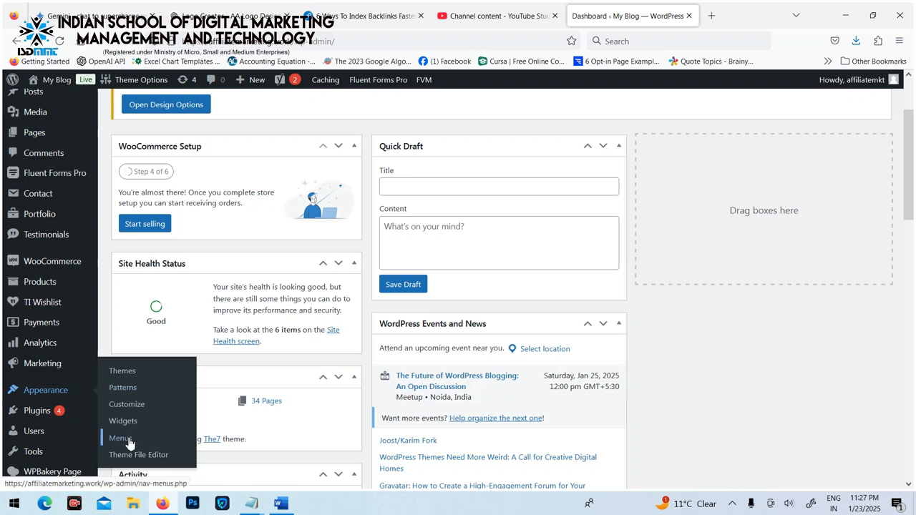
pyautogui.click(120, 438)
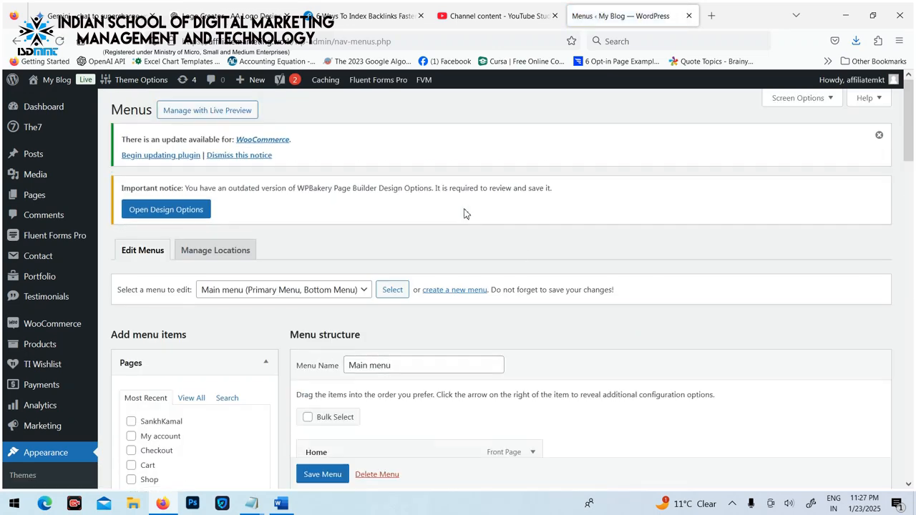
pyautogui.click(879, 134)
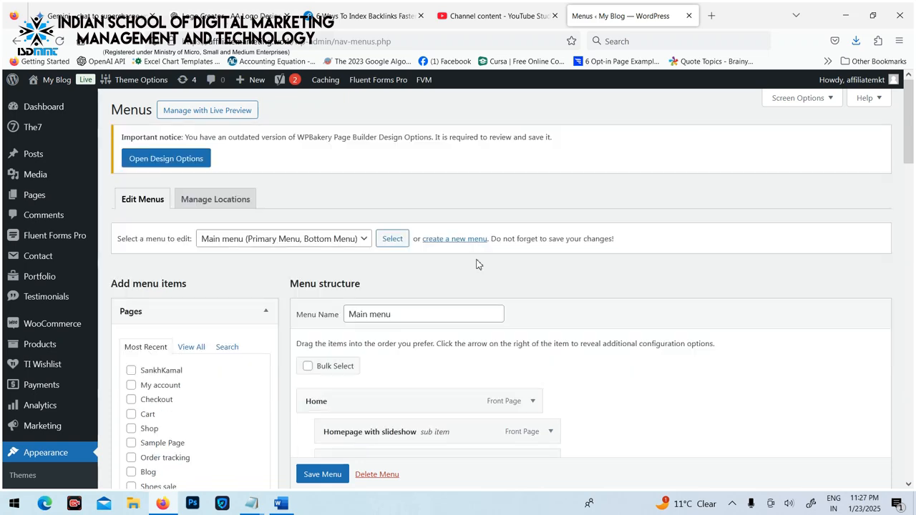
# Collapse the Pages group and examine the available menu item types and the structure of Main menu.
pyautogui.scroll(-3, 477, 262)
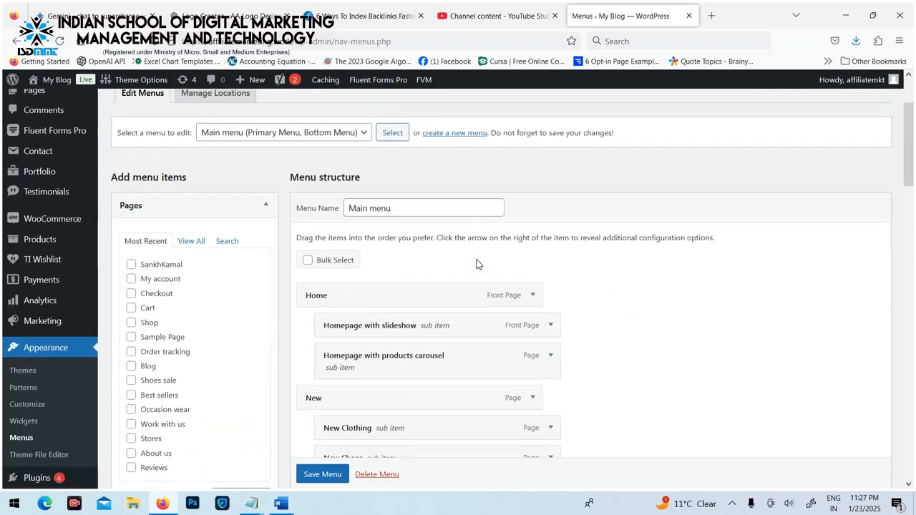
pyautogui.click(267, 208)
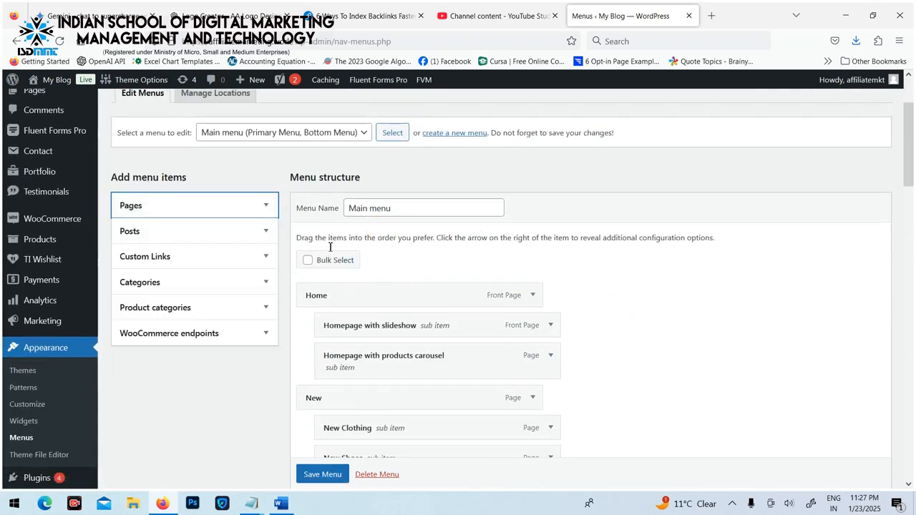
pyautogui.scroll(3, 430, 239)
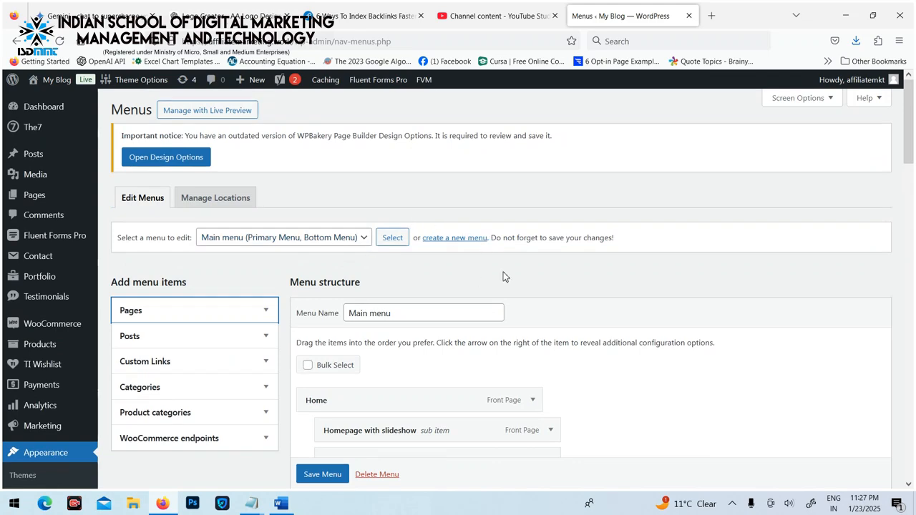
pyautogui.scroll(-5, 526, 275)
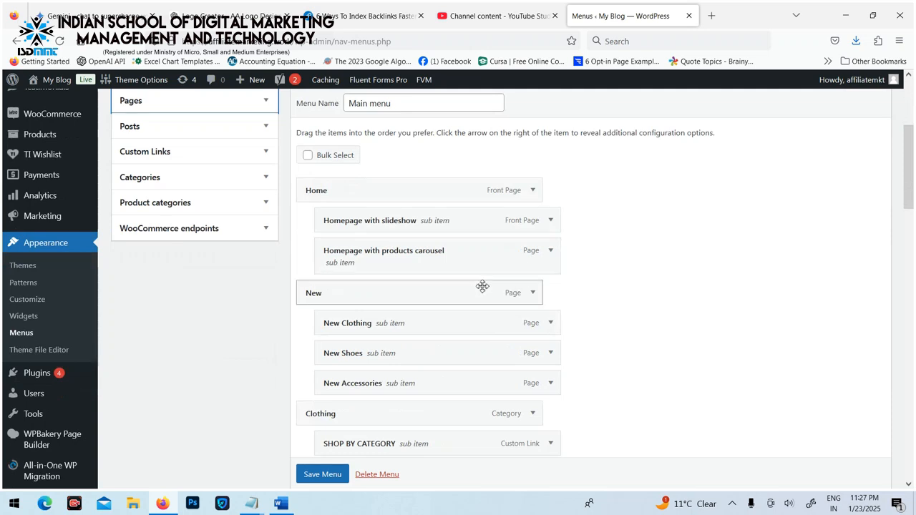
pyautogui.scroll(3, 603, 284)
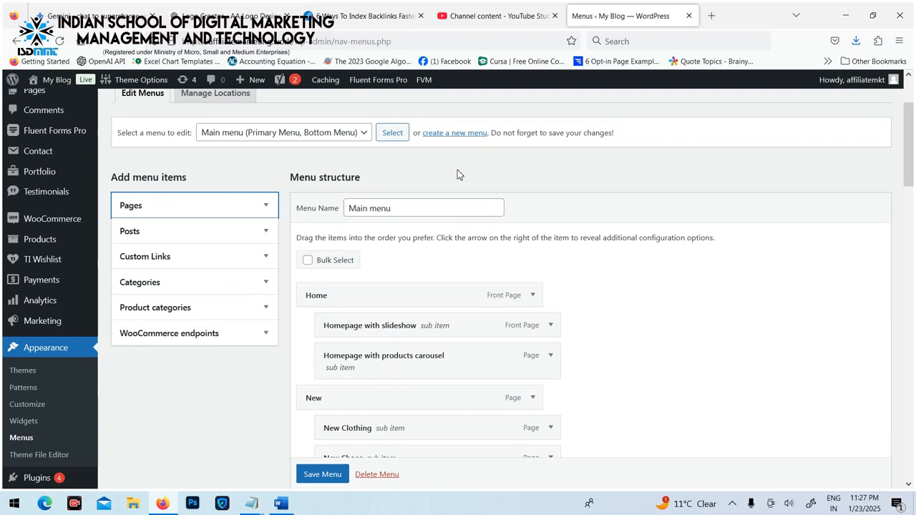
pyautogui.scroll(3, 480, 179)
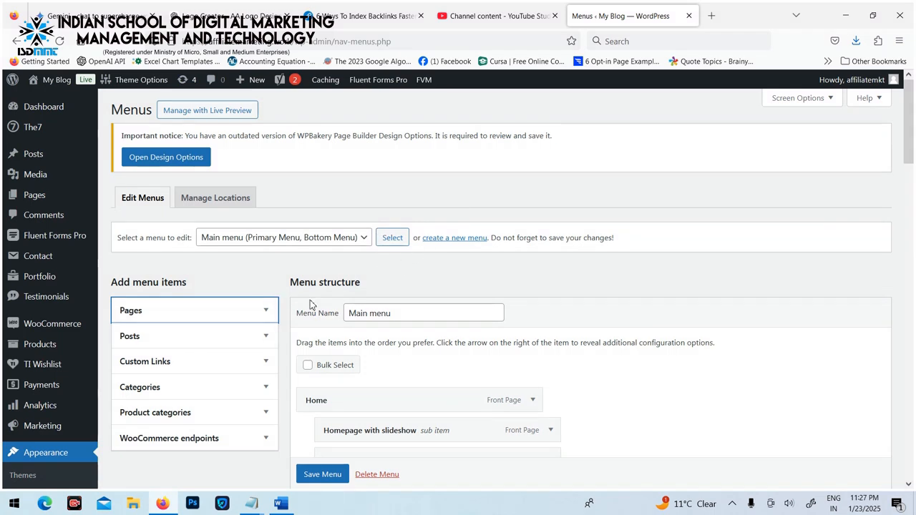
pyautogui.scroll(-3, 224, 328)
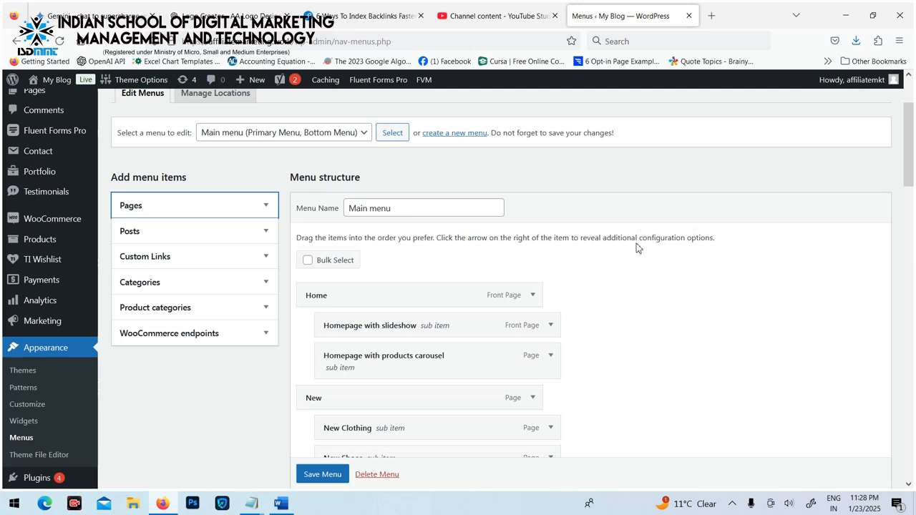
pyautogui.scroll(3, 661, 224)
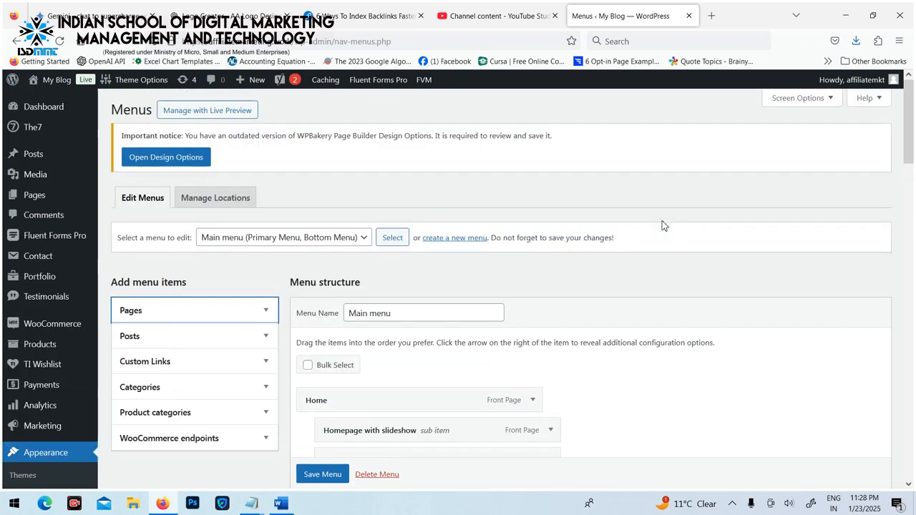
# Review the screen elements and advanced menu properties available in the Menus page's screen options.
pyautogui.click(804, 100)
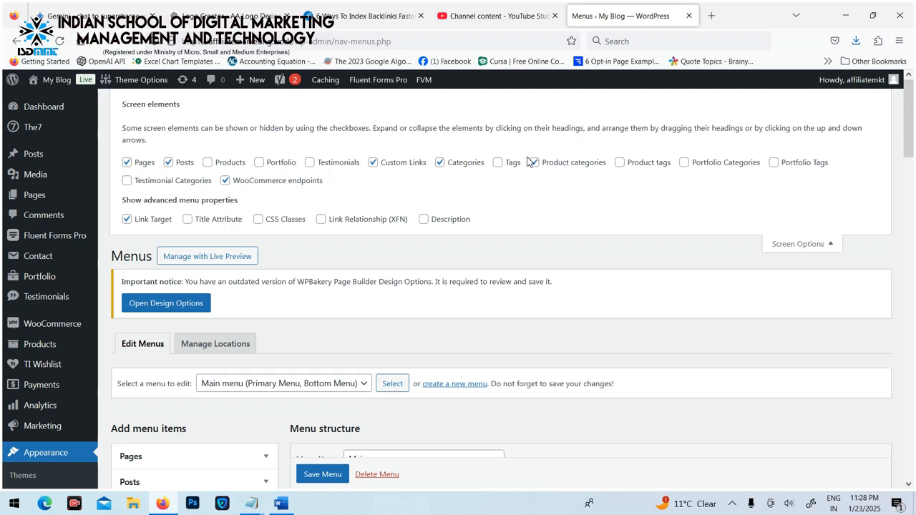
pyautogui.click(562, 175)
pyautogui.click(803, 245)
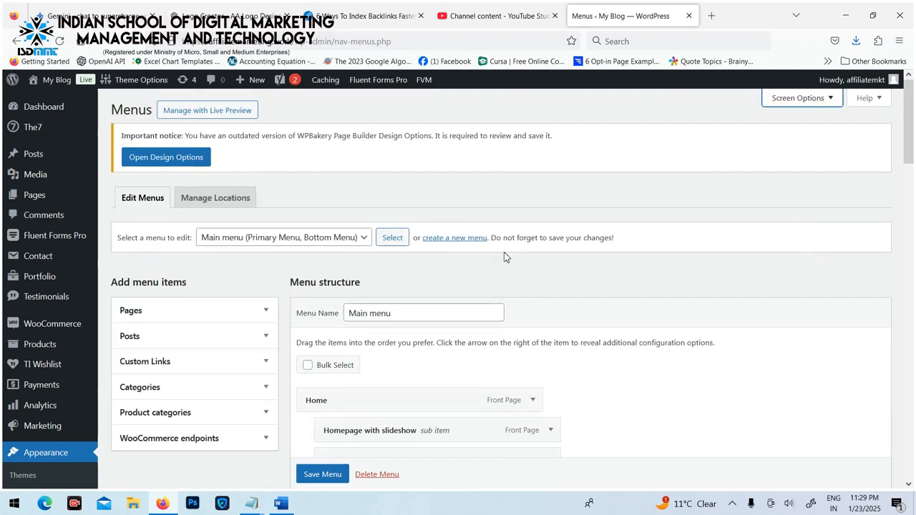
# Create a new menu named NewMainMenu with Primary Menu as its display location.
pyautogui.scroll(-3, 557, 247)
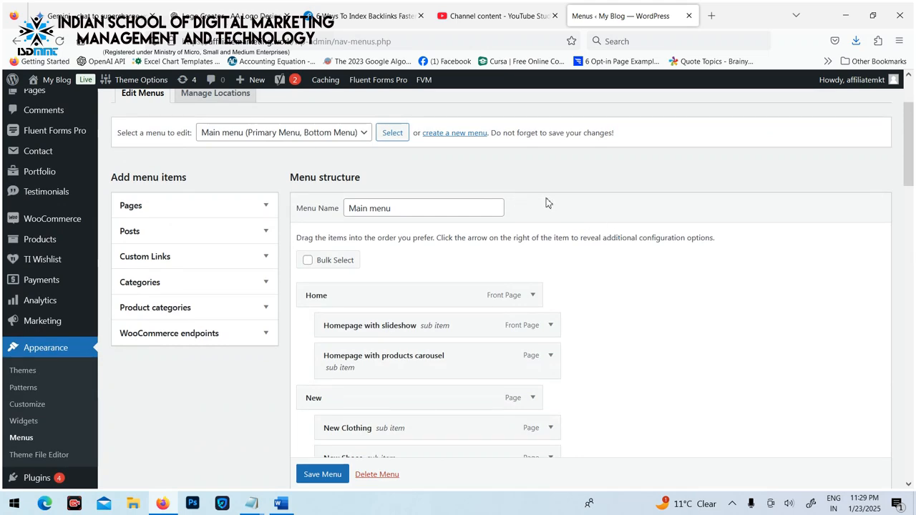
pyautogui.click(464, 138)
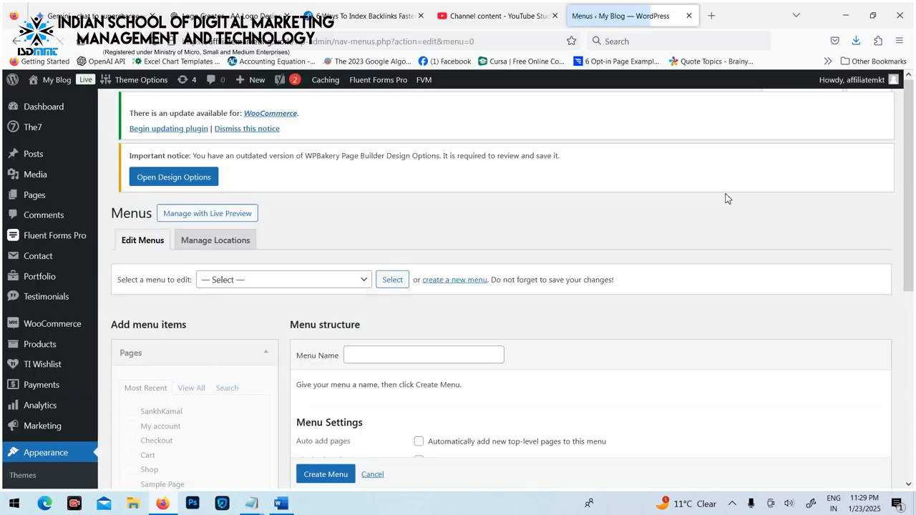
pyautogui.scroll(-3, 487, 222)
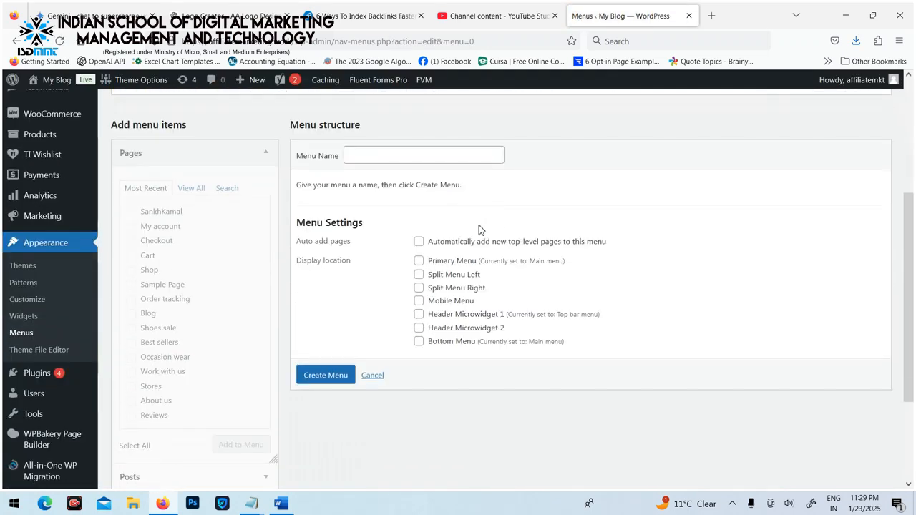
pyautogui.click(409, 158)
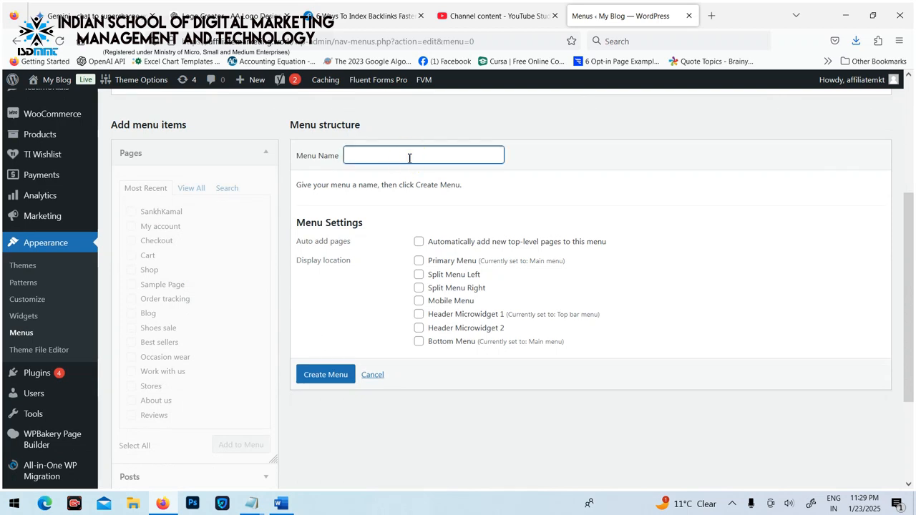
pyautogui.write('NewMainMenu')
pyautogui.click(418, 261)
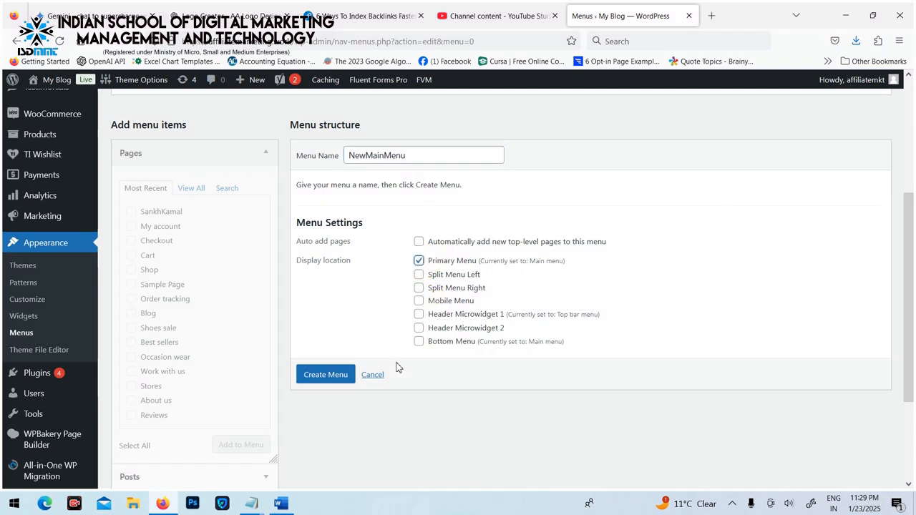
pyautogui.click(330, 379)
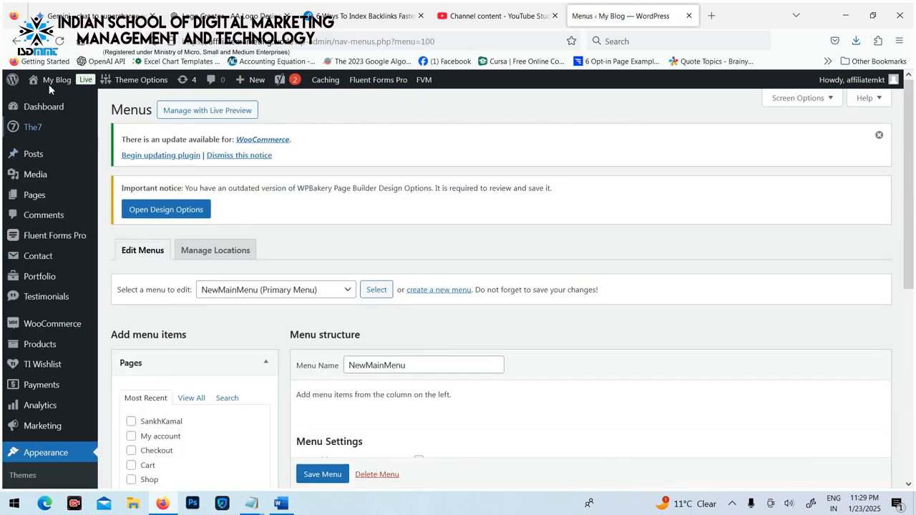
# Open the live site in a new tab to check its navigation bar, and return to the Menus page.
pyautogui.rightClick(52, 98)
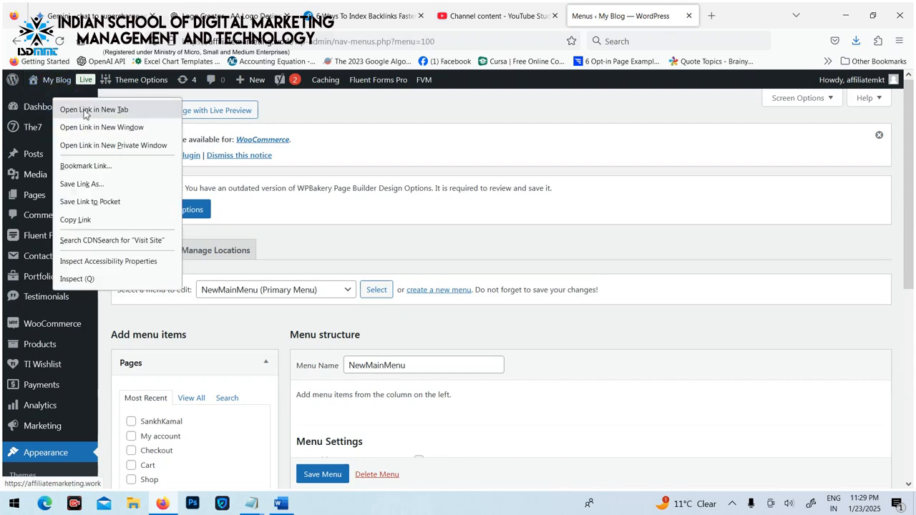
pyautogui.click(84, 109)
pyautogui.click(676, 15)
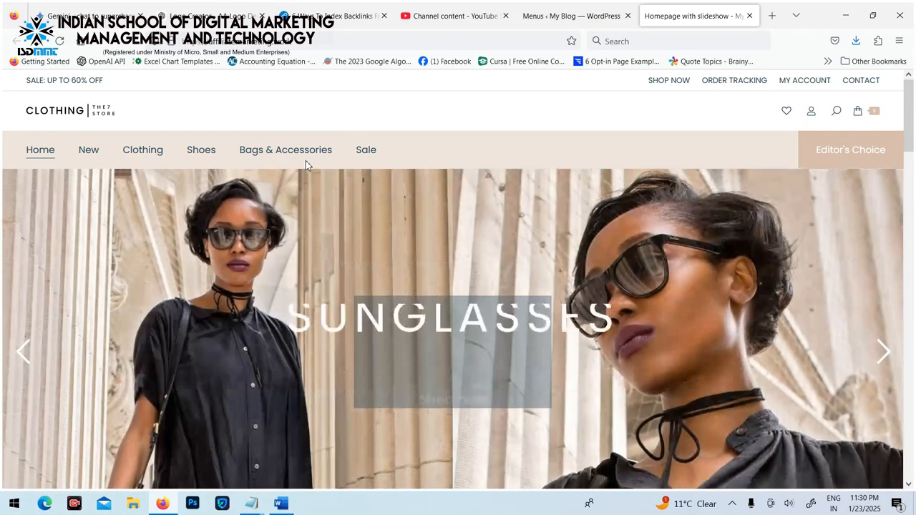
pyautogui.click(539, 22)
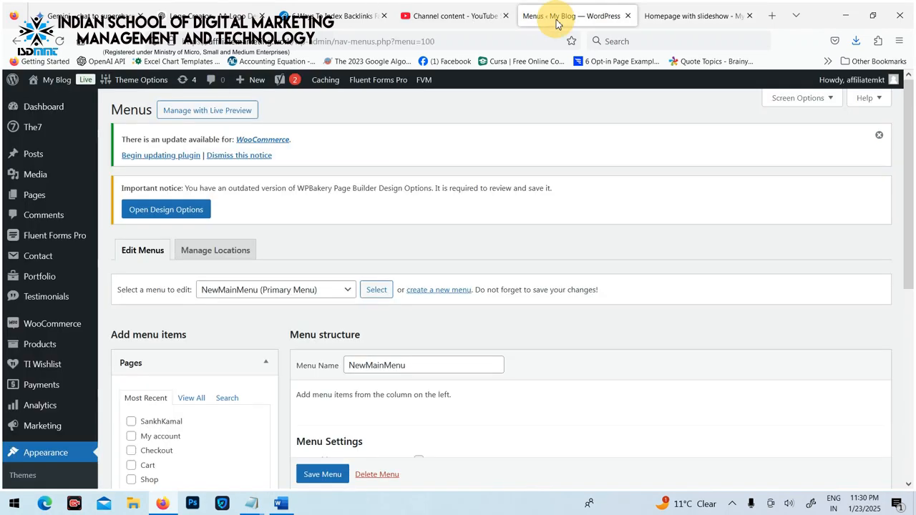
# Show all available pages for the empty NewMainMenu and mark Homepage with slideshow for adding.
pyautogui.scroll(-2, 506, 207)
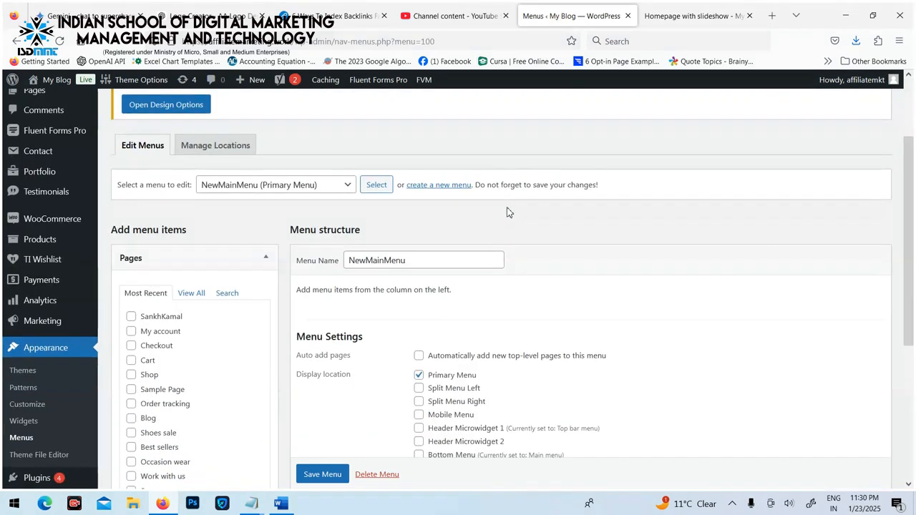
pyautogui.scroll(-2, 508, 211)
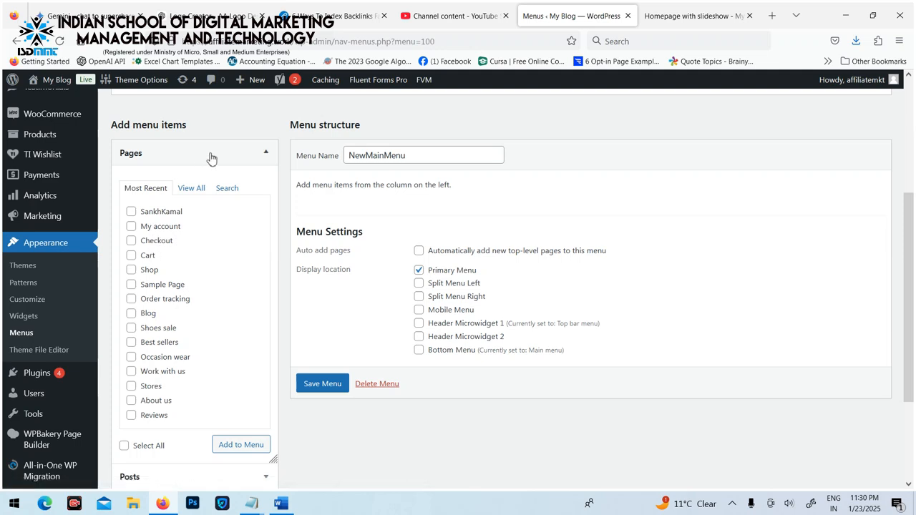
pyautogui.click(265, 152)
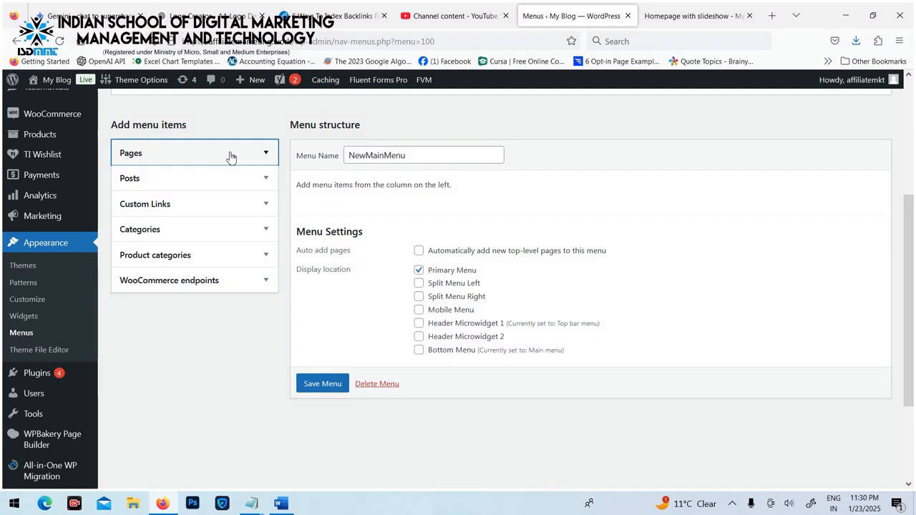
pyautogui.click(266, 157)
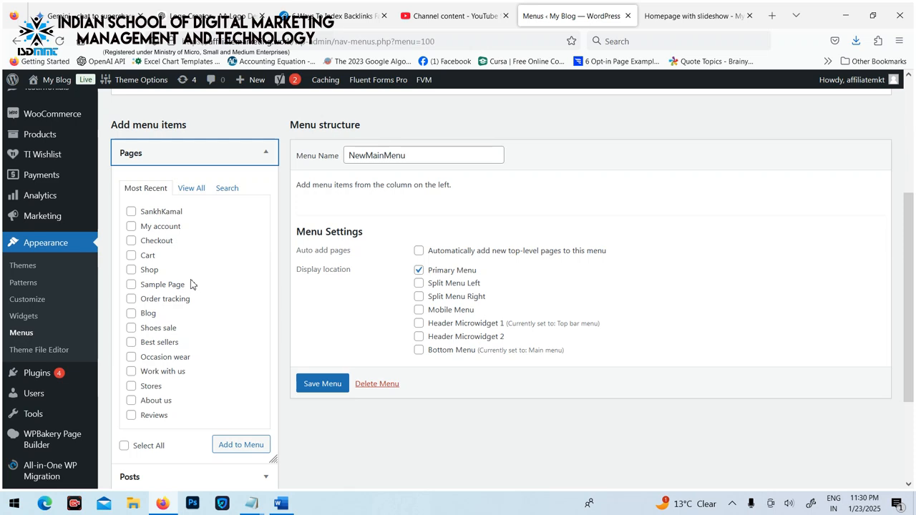
pyautogui.click(194, 188)
pyautogui.click(131, 213)
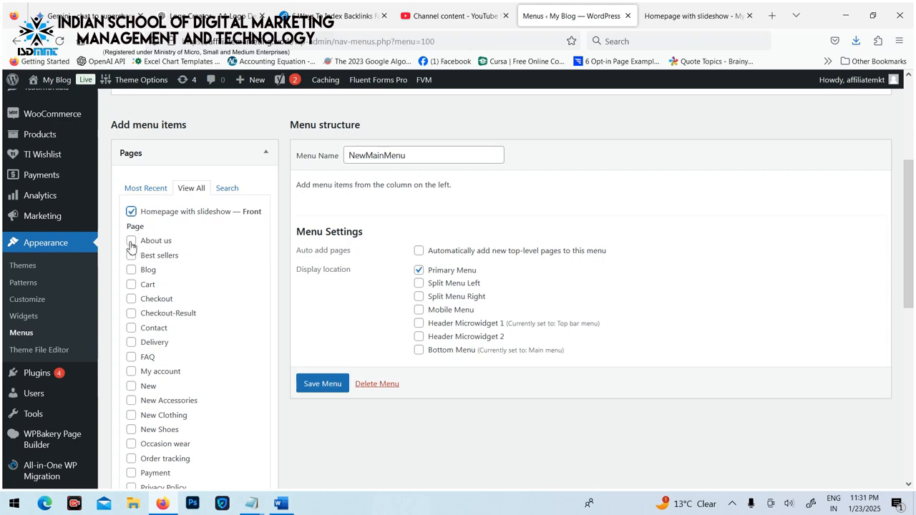
# Mark the Products, Contact and Blog pages in the full page list as further menu items.
pyautogui.scroll(-3, 145, 297)
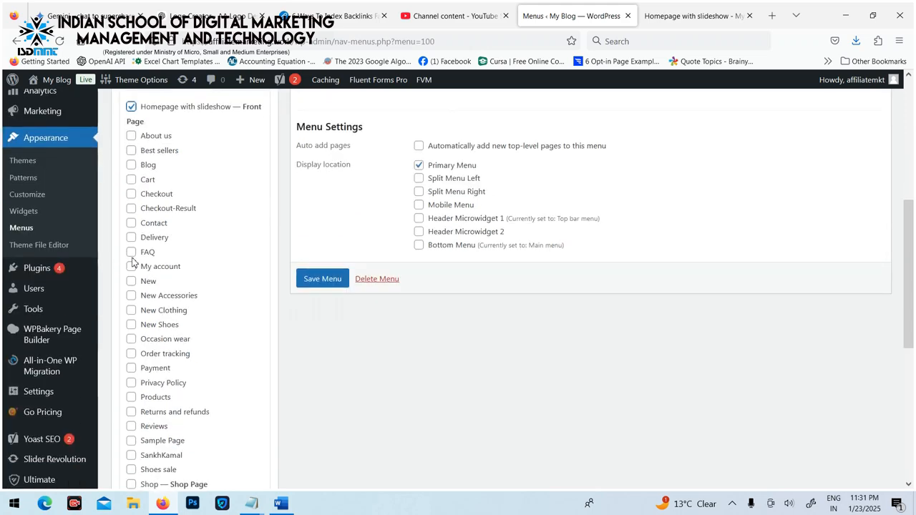
pyautogui.scroll(-3, 149, 333)
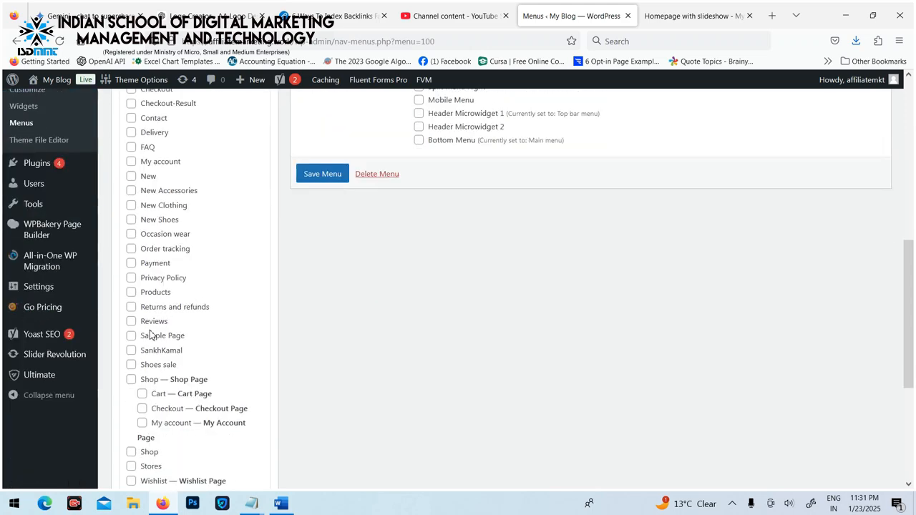
pyautogui.click(132, 291)
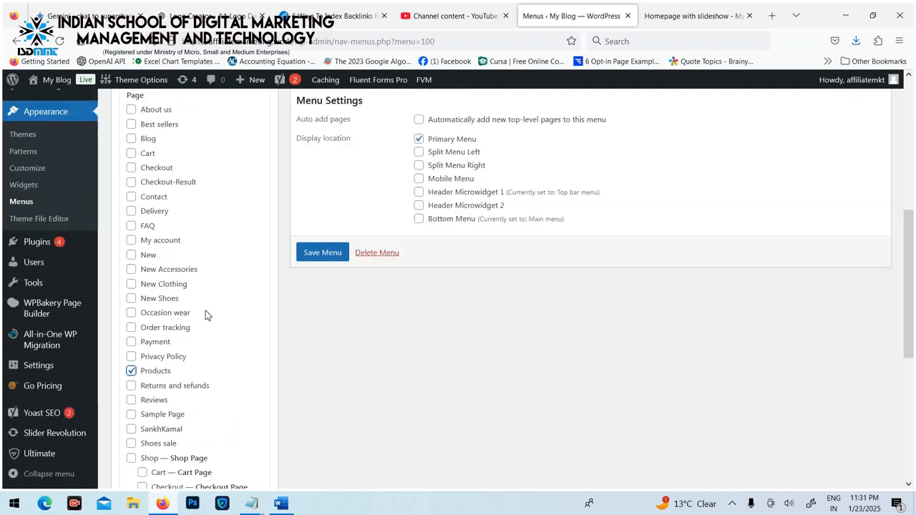
pyautogui.scroll(3, 207, 313)
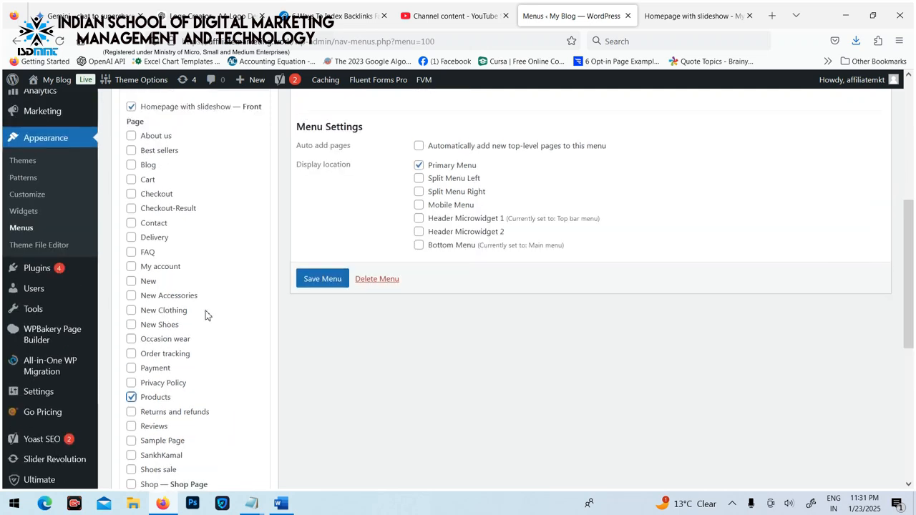
pyautogui.click(132, 223)
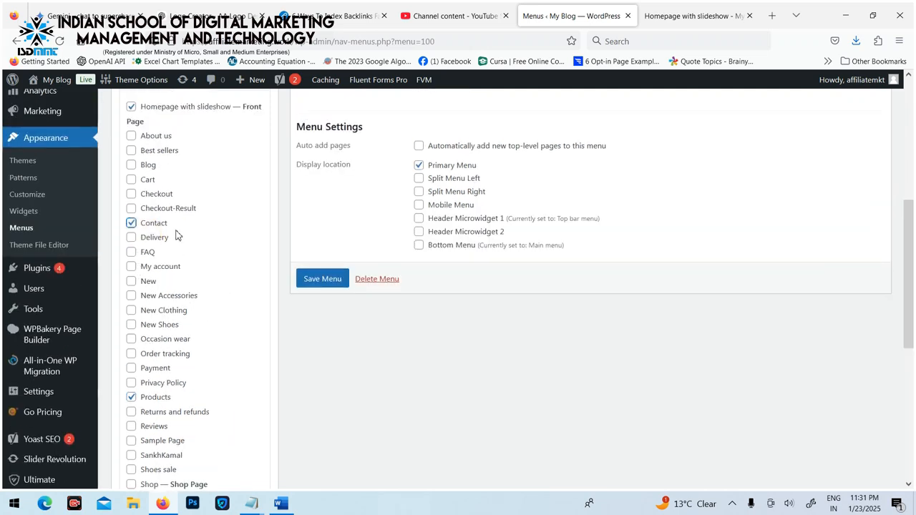
pyautogui.click(132, 164)
# Mark the main Shop page, the one labelled Shop Page, and unmark Products in the page list.
pyautogui.scroll(-3, 179, 249)
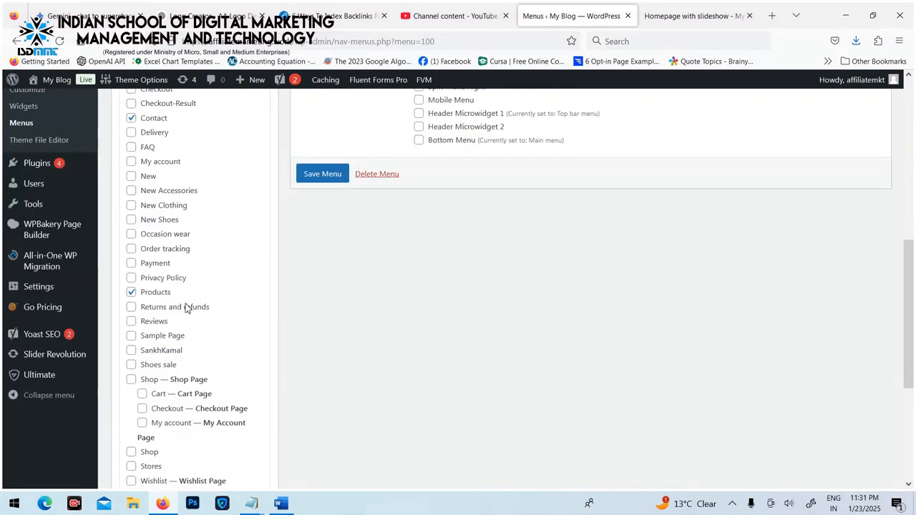
pyautogui.click(131, 380)
pyautogui.scroll(3, 172, 240)
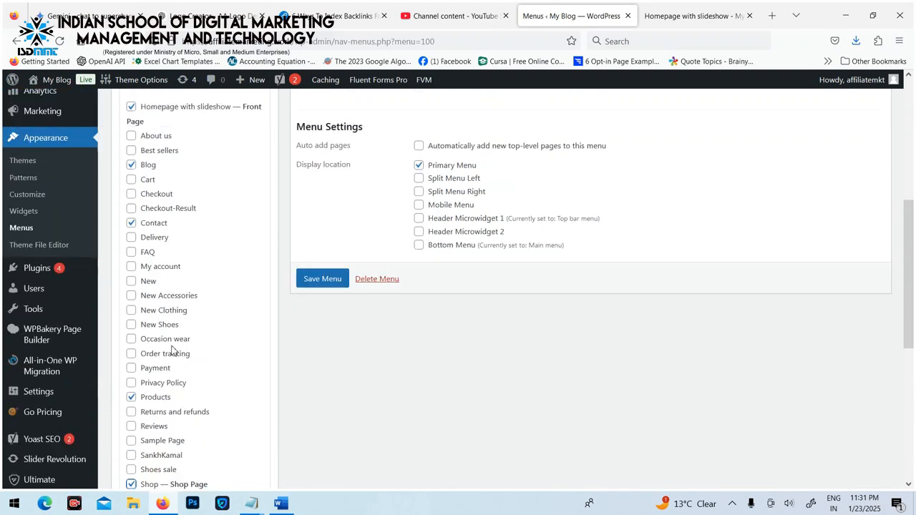
pyautogui.scroll(-3, 172, 351)
pyautogui.click(131, 292)
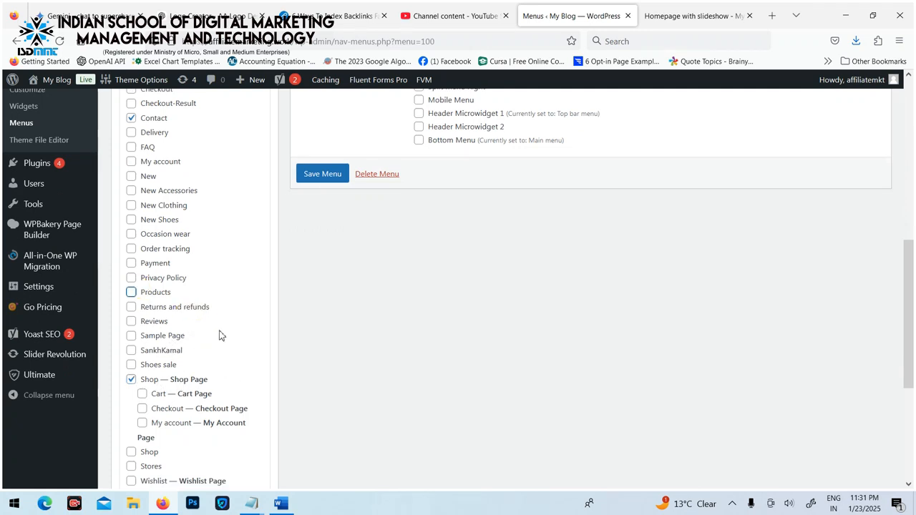
# Add the marked Homepage with slideshow, Blog, Contact and Shop pages to NewMainMenu.
pyautogui.scroll(6, 327, 285)
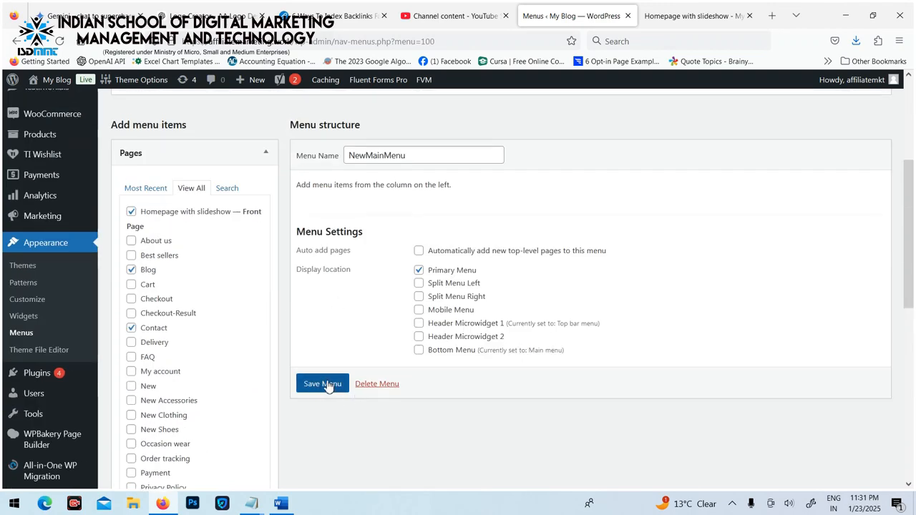
pyautogui.scroll(-8, 190, 279)
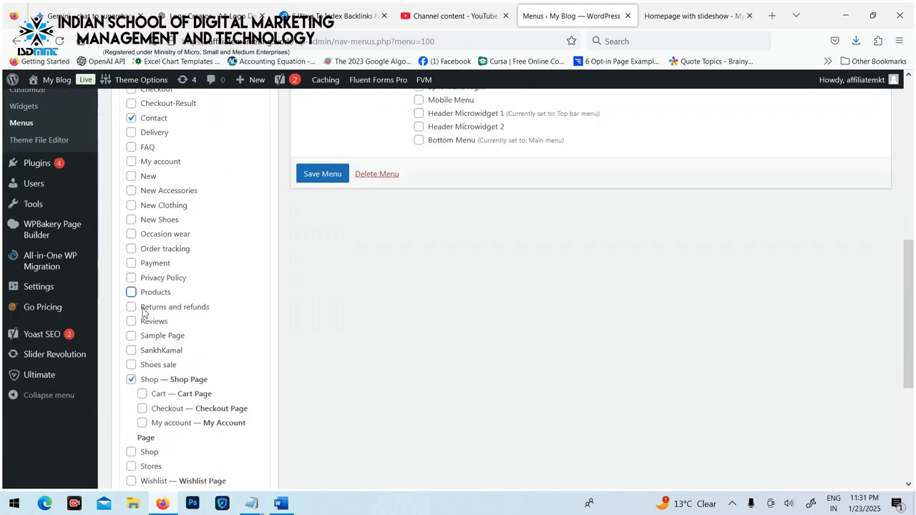
pyautogui.scroll(-4, 169, 310)
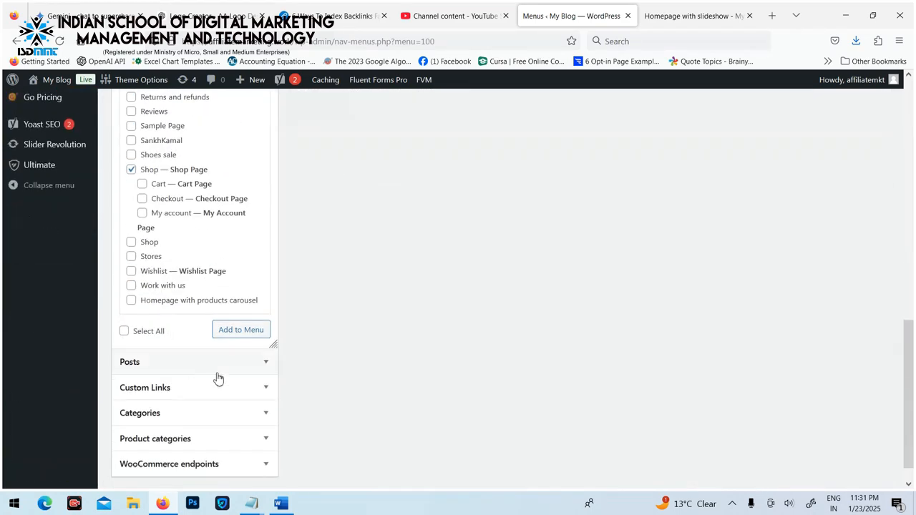
pyautogui.click(242, 330)
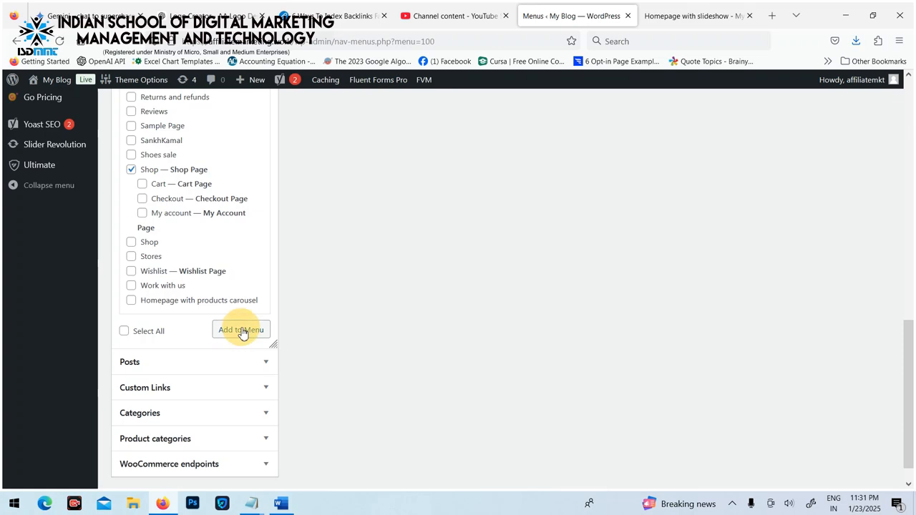
# Shorten the navigation label of the Homepage with slideshow menu item to Home and collapse its settings.
pyautogui.scroll(6, 425, 307)
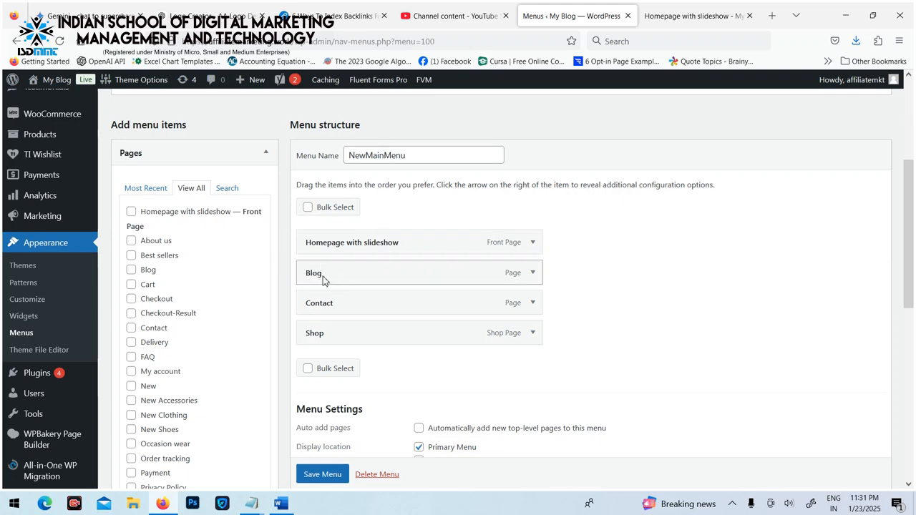
pyautogui.click(533, 243)
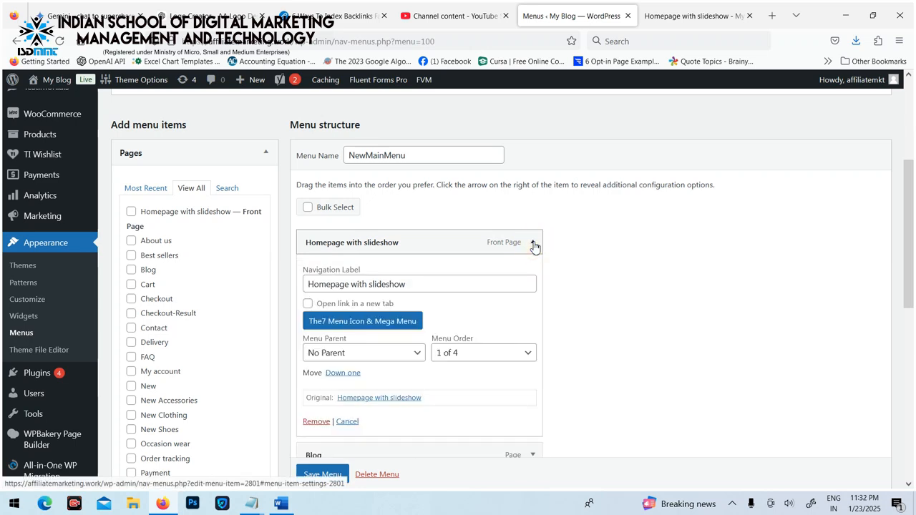
pyautogui.click(352, 285)
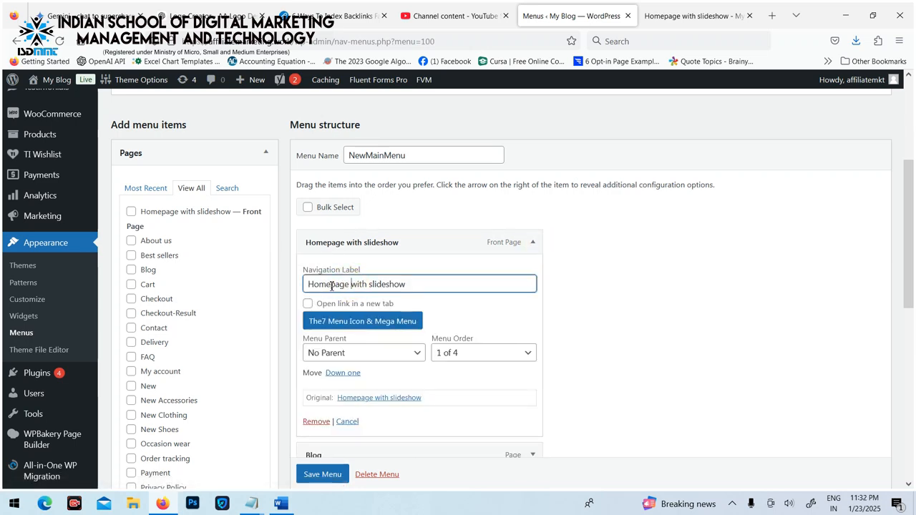
pyautogui.moveTo(331, 285); pyautogui.dragTo(468, 284)
pyautogui.press('BackSpace')
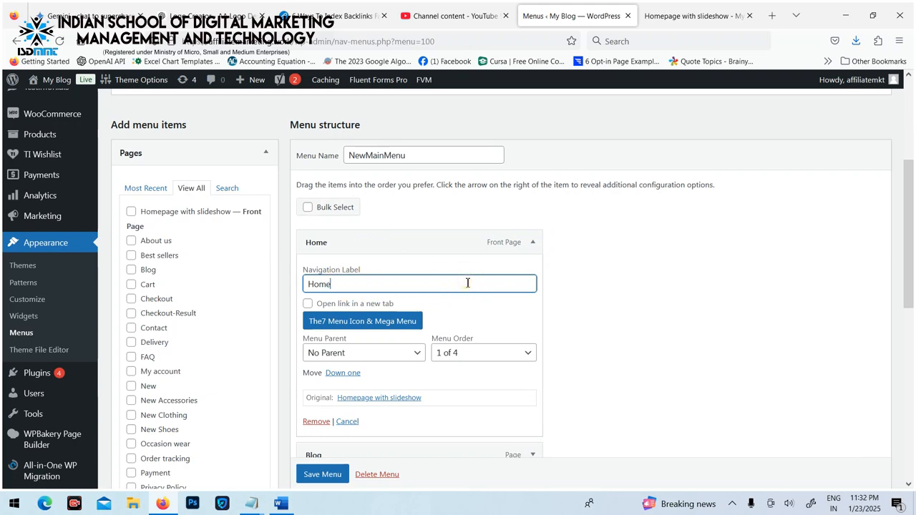
pyautogui.click(533, 242)
# Save NewMainMenu with its four page items and Primary Menu as the display location.
pyautogui.scroll(-1, 354, 399)
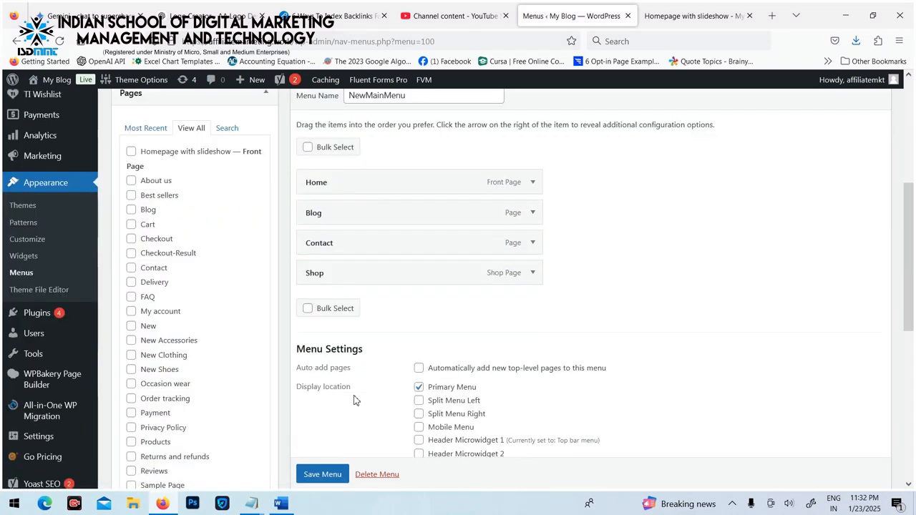
pyautogui.scroll(-1, 354, 400)
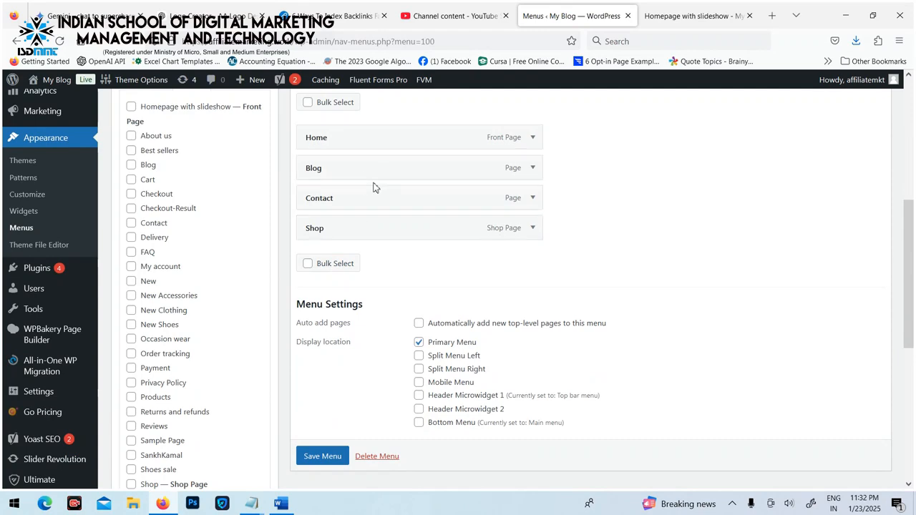
pyautogui.scroll(-1, 330, 462)
pyautogui.click(330, 444)
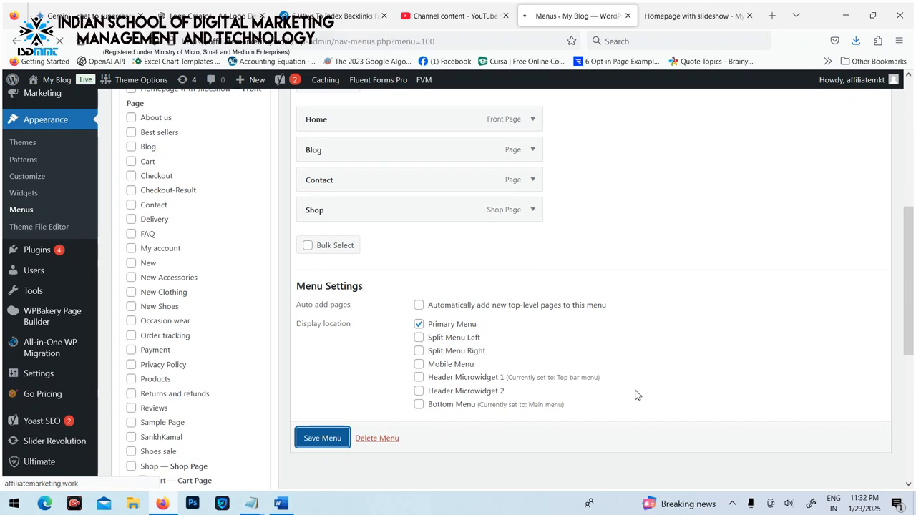
# Reload the live site to compare its navigation bar with the items of NewMainMenu, and return to the Menus page.
pyautogui.scroll(-2, 451, 316)
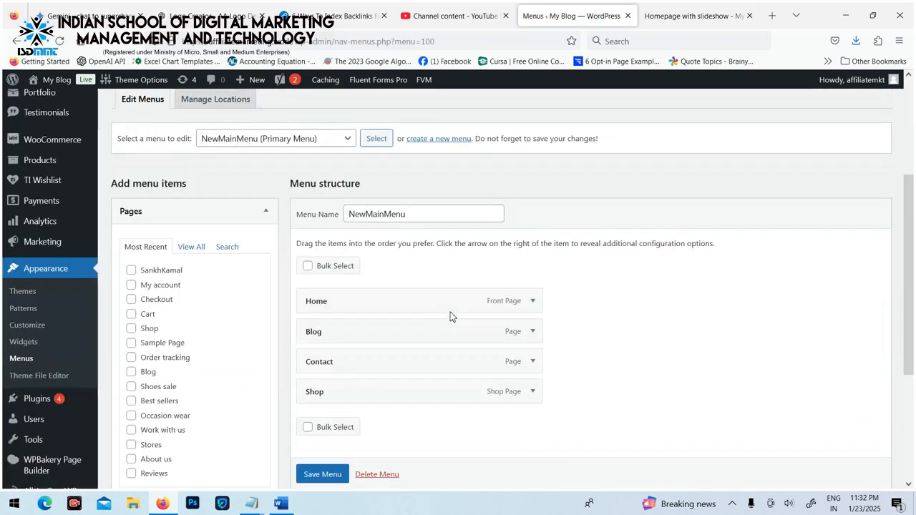
pyautogui.scroll(-5, 308, 272)
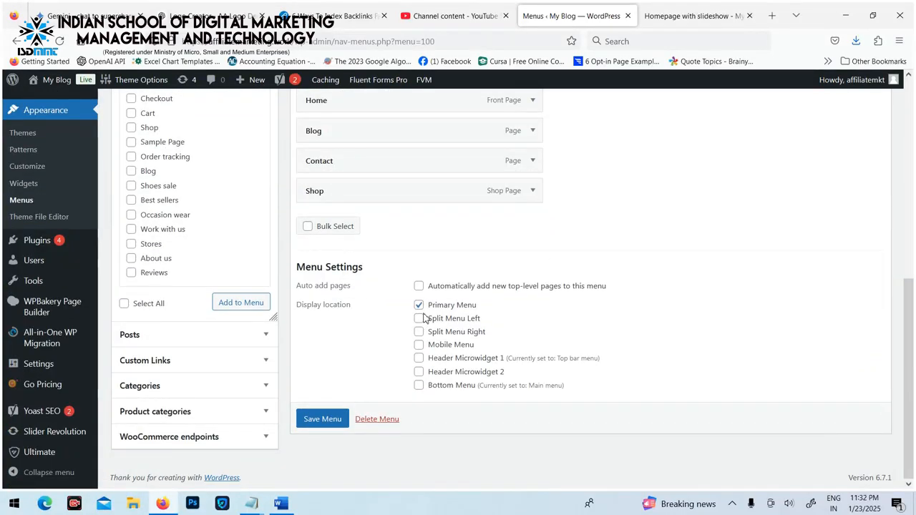
pyautogui.click(691, 16)
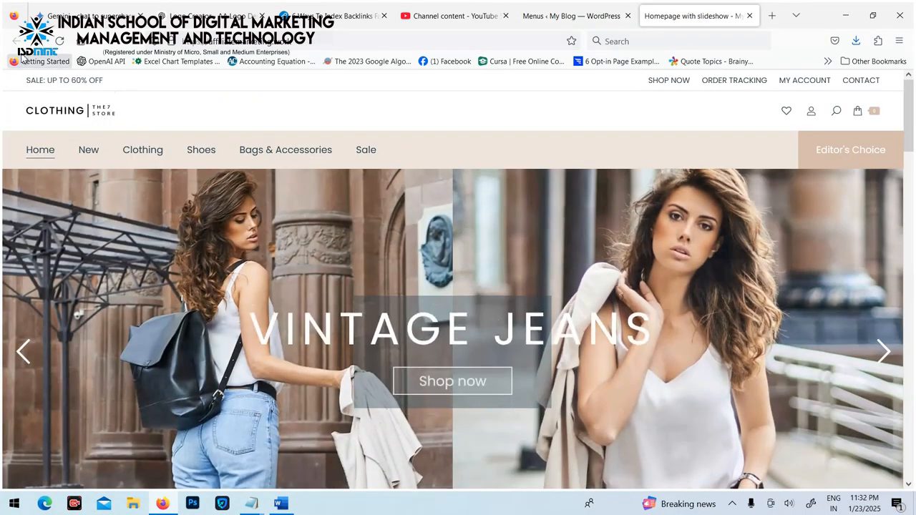
pyautogui.click(58, 43)
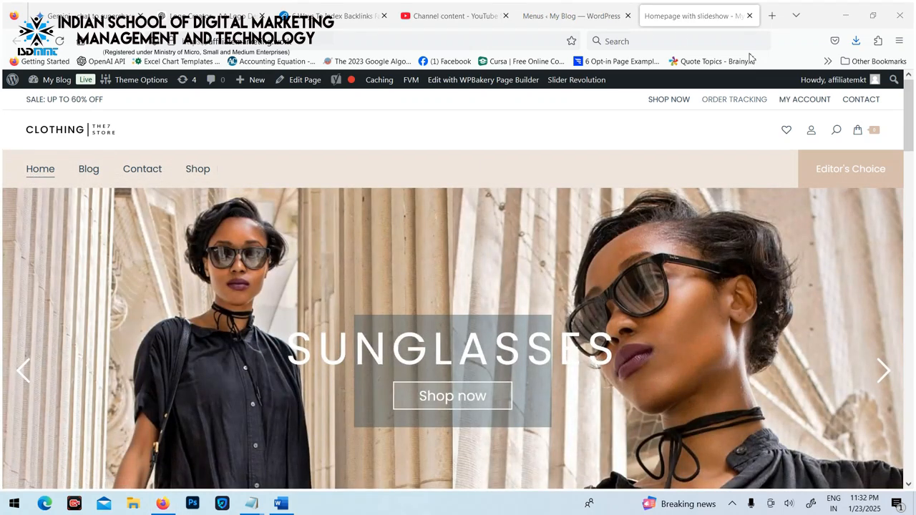
pyautogui.click(571, 20)
pyautogui.scroll(3, 435, 254)
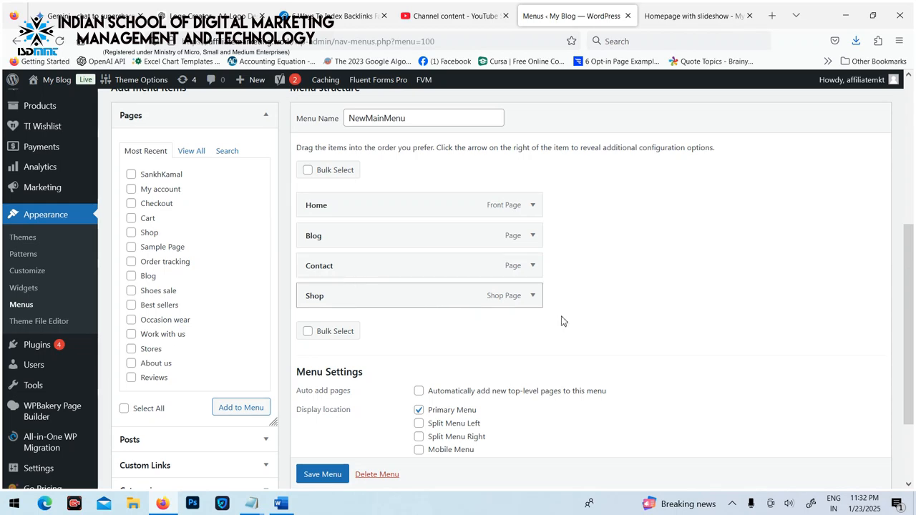
pyautogui.click(705, 17)
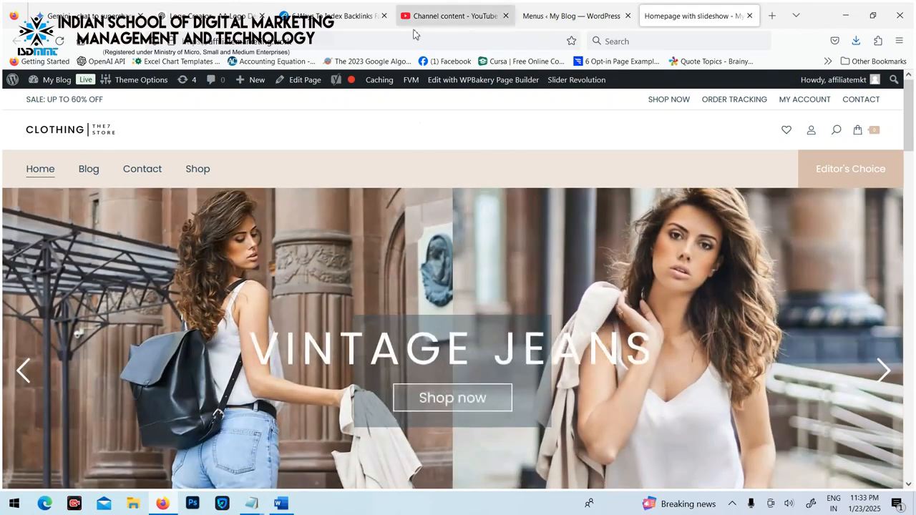
pyautogui.click(575, 20)
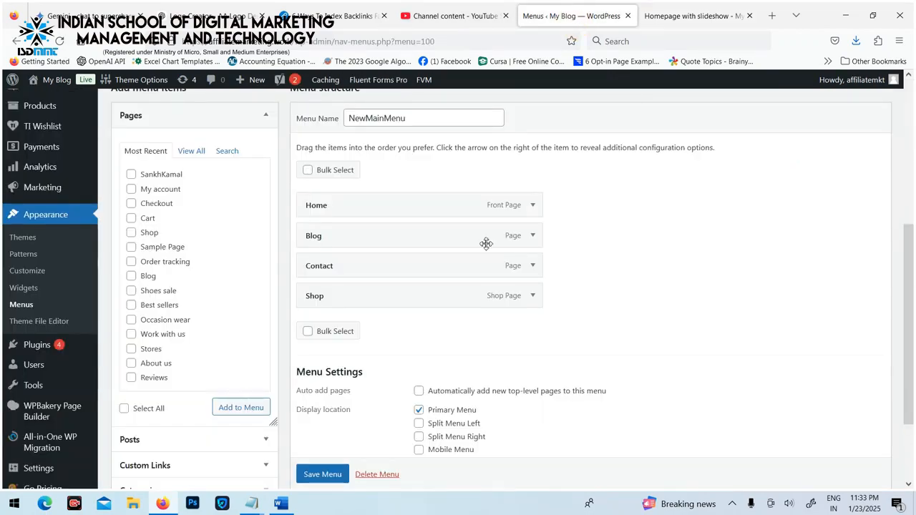
# Add the Clothing, Casual, Clothing sale, Coats, Dresses and Jeans product categories to NewMainMenu.
pyautogui.scroll(-3, 484, 234)
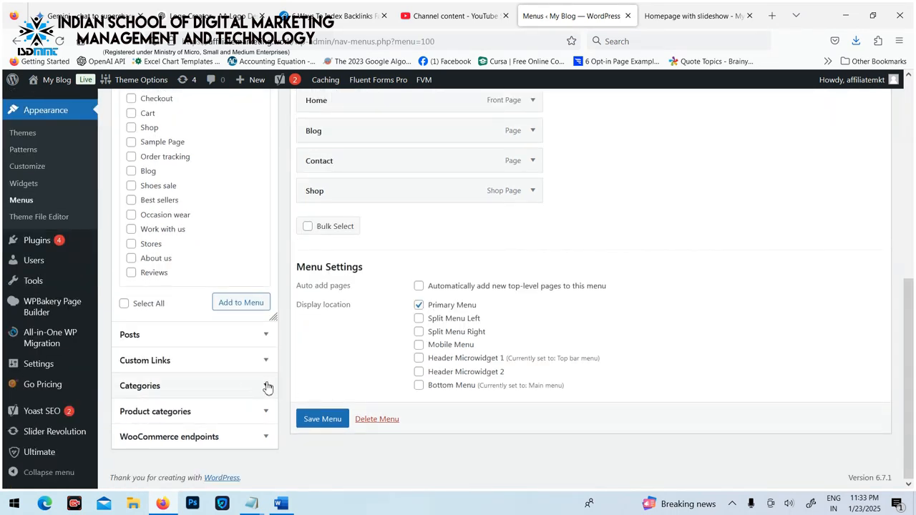
pyautogui.click(270, 413)
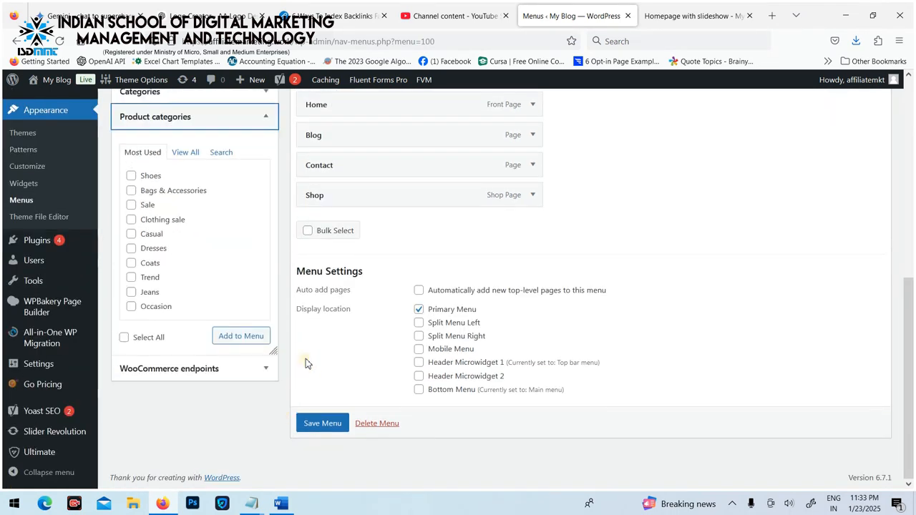
pyautogui.click(193, 156)
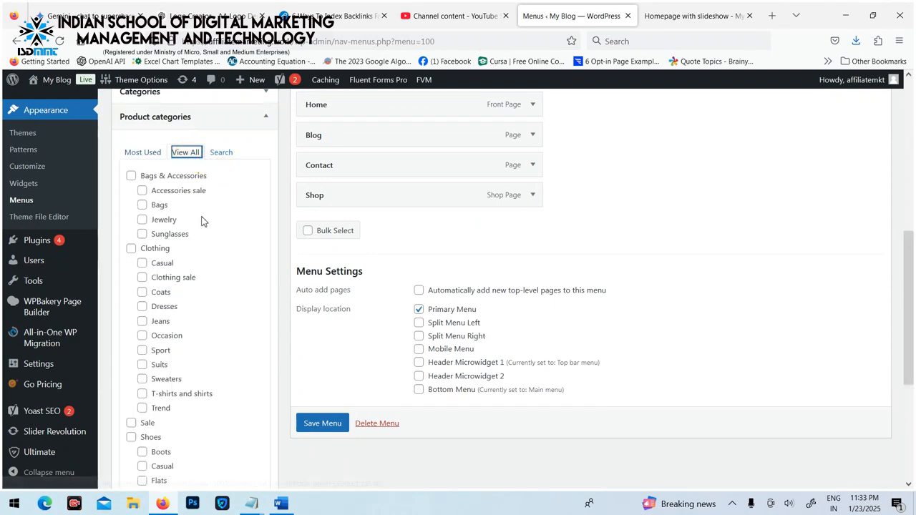
pyautogui.click(131, 249)
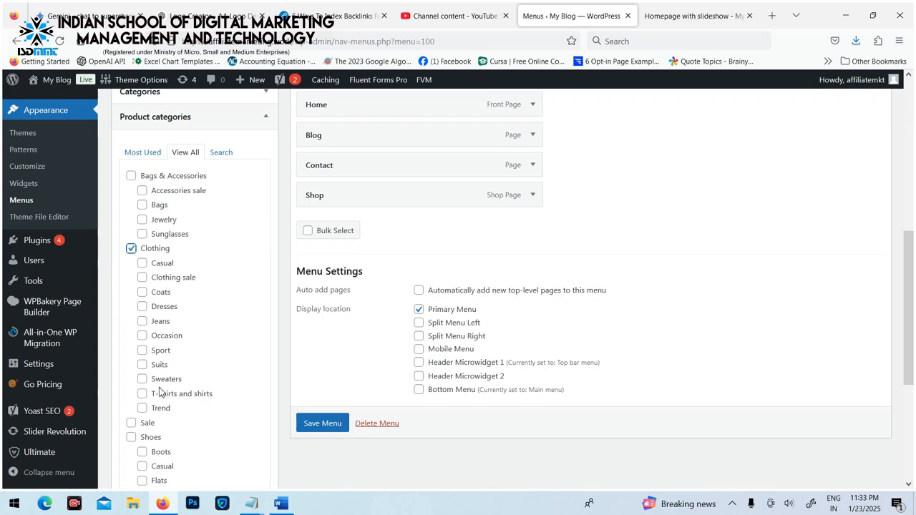
pyautogui.click(142, 263)
pyautogui.click(142, 277)
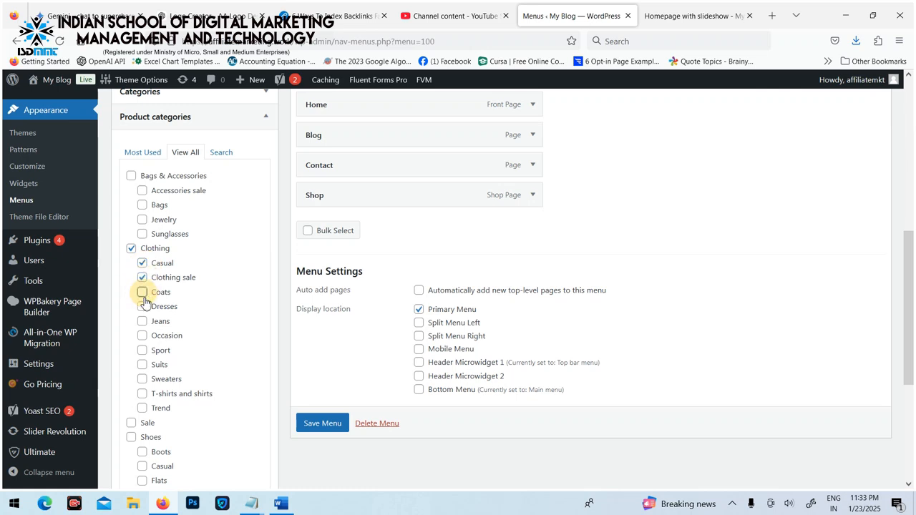
pyautogui.click(142, 292)
pyautogui.click(141, 306)
pyautogui.click(142, 321)
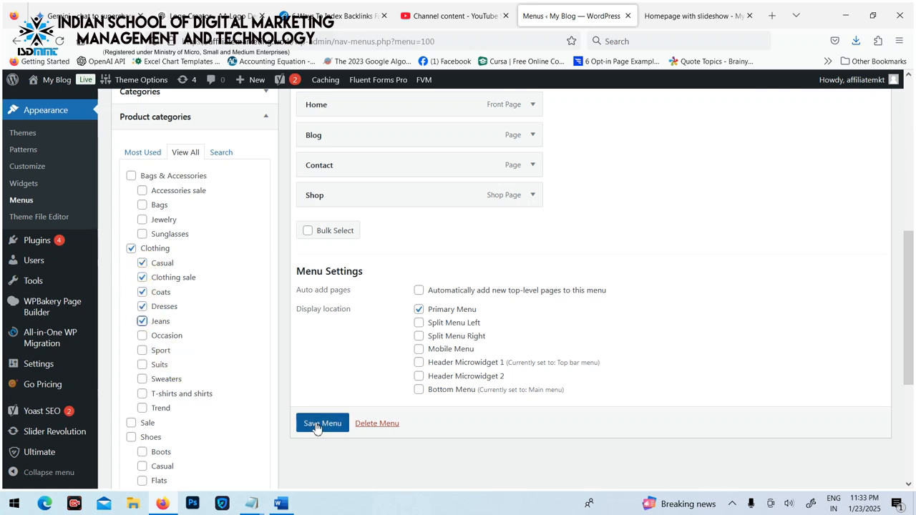
pyautogui.scroll(-3, 244, 407)
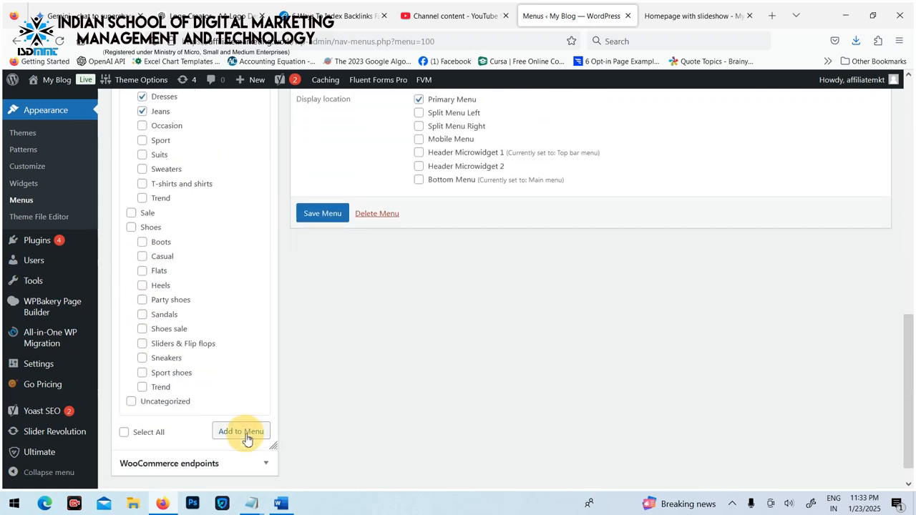
pyautogui.click(243, 432)
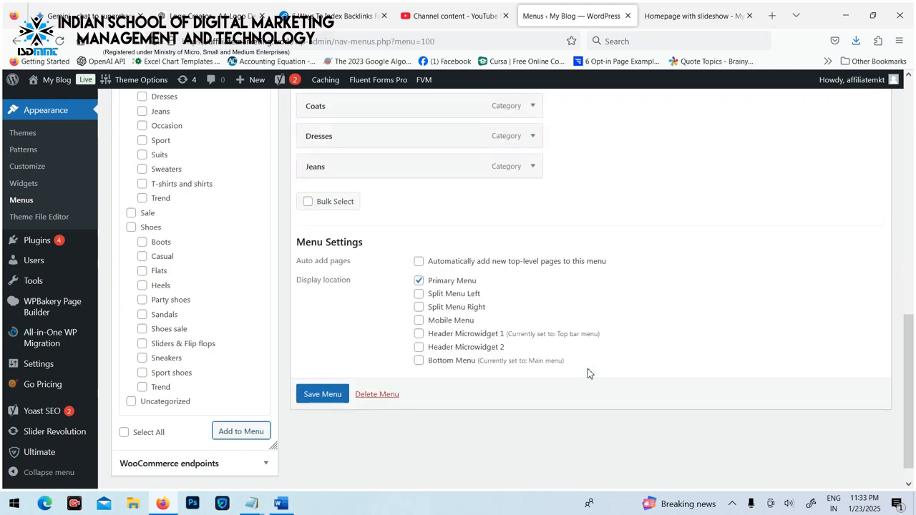
# Nest Casual, Clothing sale, Coats, Dresses and Jeans as sub-items under Clothing and save NewMainMenu.
pyautogui.scroll(3, 572, 336)
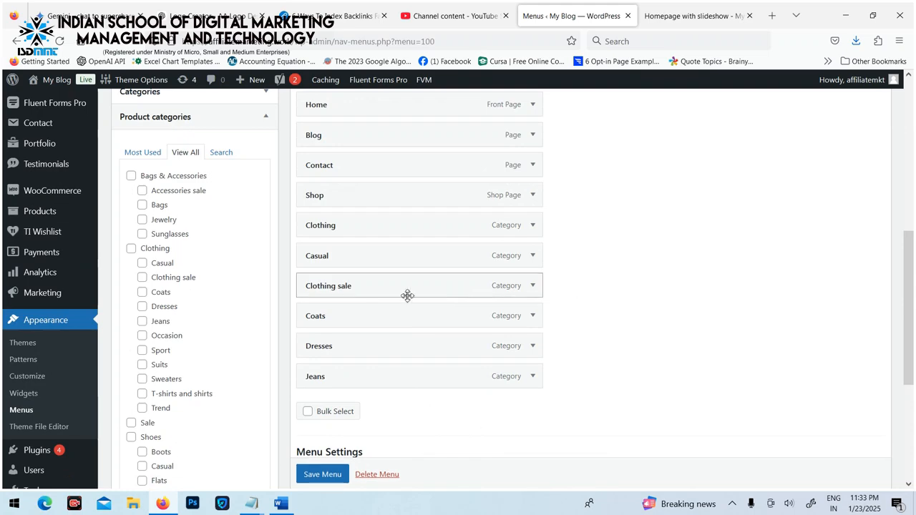
pyautogui.moveTo(321, 260); pyautogui.dragTo(346, 377)
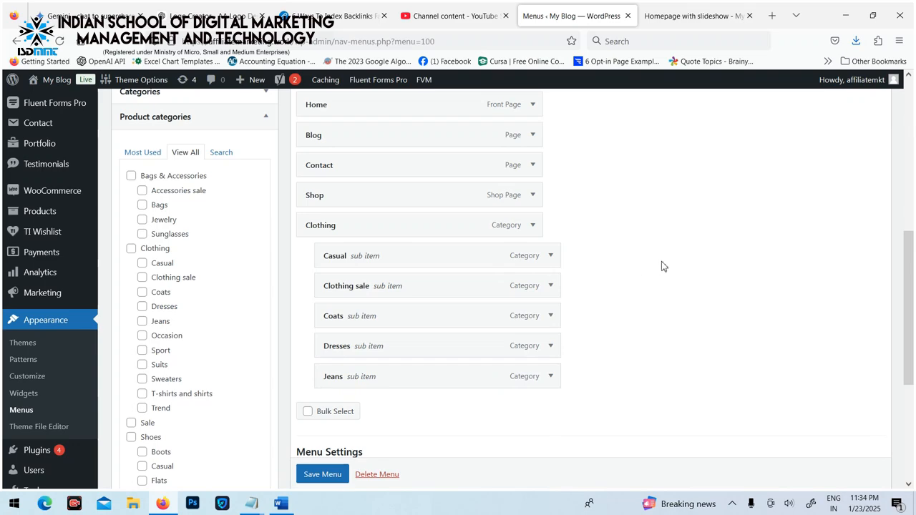
pyautogui.scroll(-3, 661, 266)
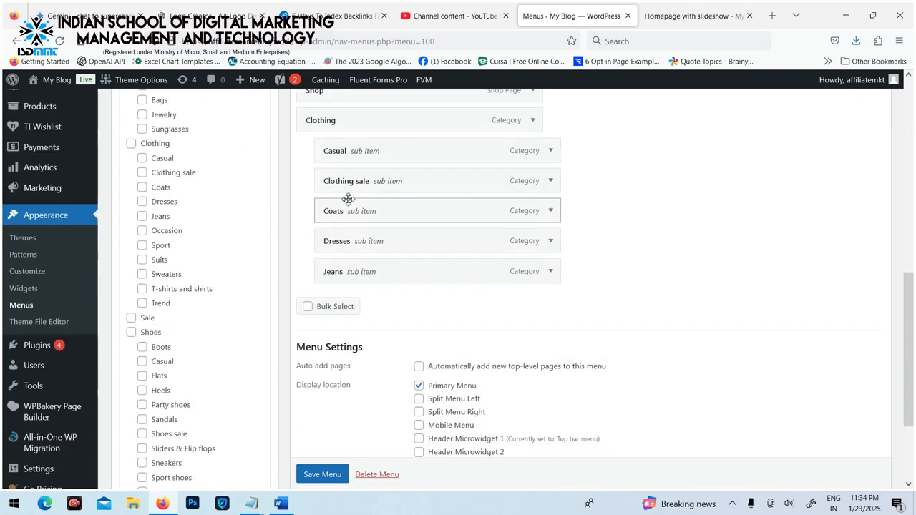
pyautogui.scroll(-1, 332, 477)
pyautogui.click(326, 465)
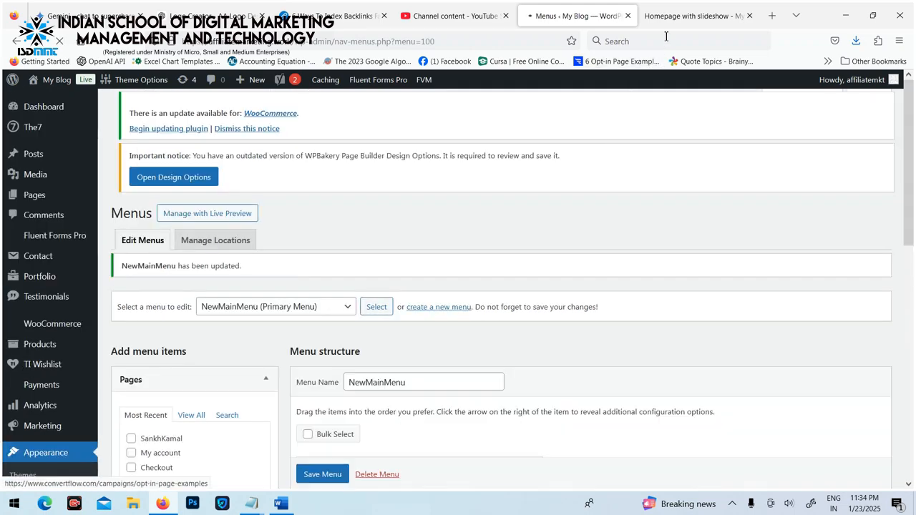
# Reload the live site, view the Clothing dropdown in its navigation bar, and return to the Menus page.
pyautogui.click(669, 17)
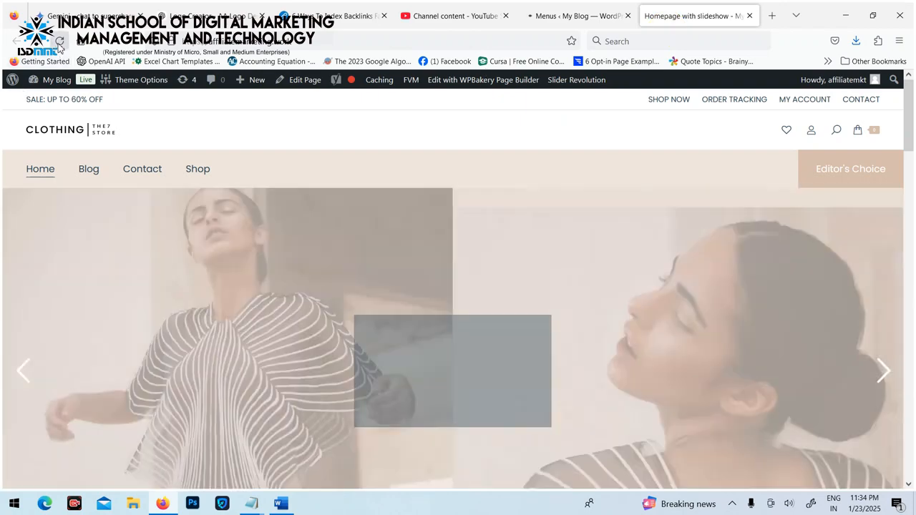
pyautogui.click(59, 42)
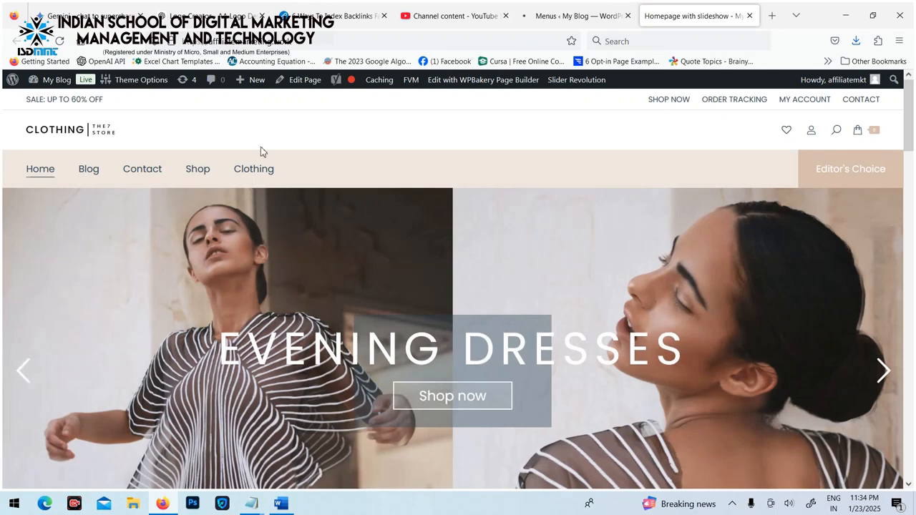
pyautogui.moveTo(256, 175)
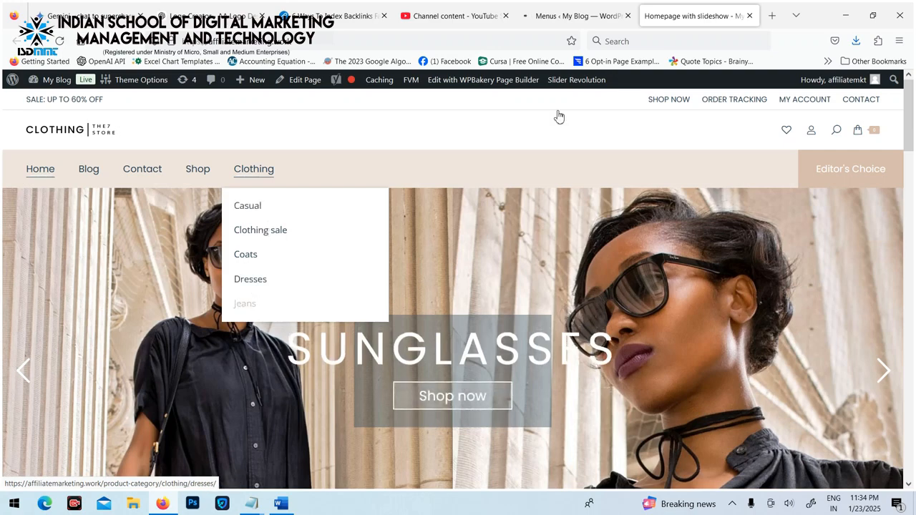
pyautogui.click(585, 15)
# Try indenting the Jeans and Dresses sub-items one level deeper, return them to their place under Clothing, and save NewMainMenu.
pyautogui.scroll(-4, 486, 221)
pyautogui.scroll(-4, 435, 262)
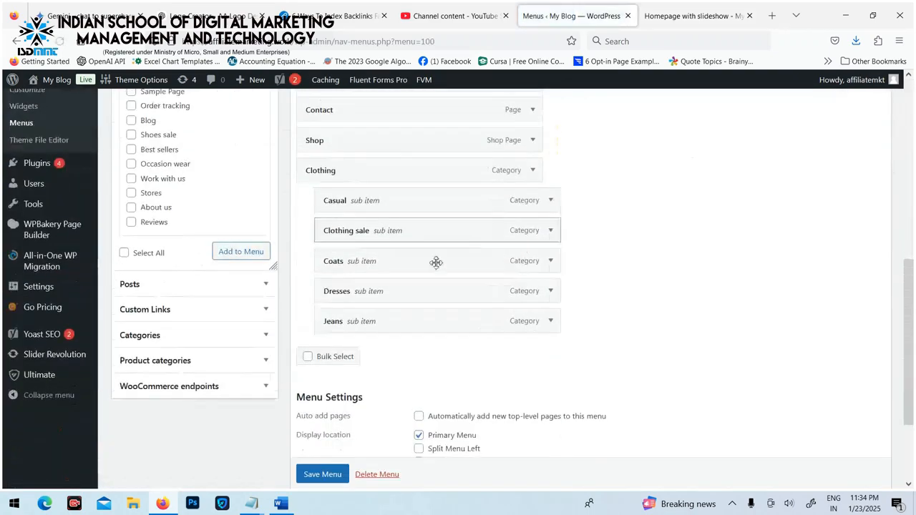
pyautogui.scroll(1, 347, 206)
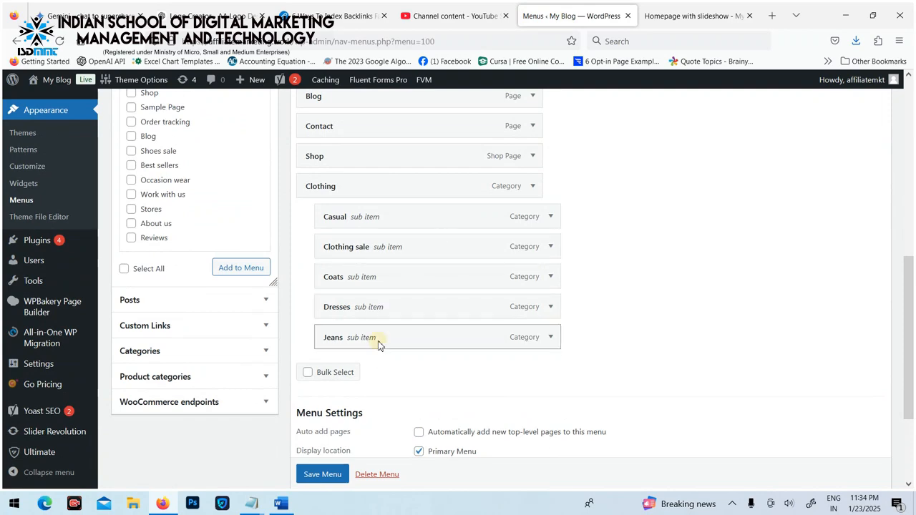
pyautogui.moveTo(378, 345); pyautogui.dragTo(418, 341)
pyautogui.moveTo(375, 311); pyautogui.dragTo(404, 341)
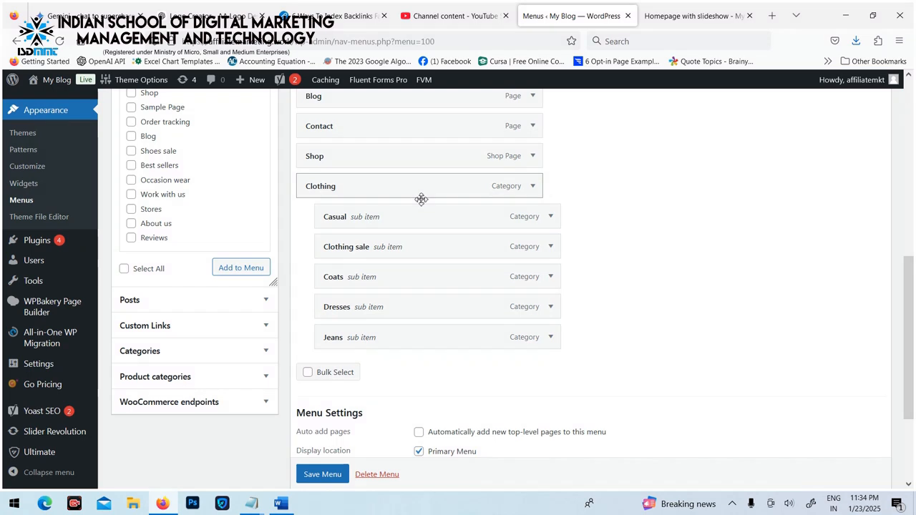
pyautogui.click(322, 474)
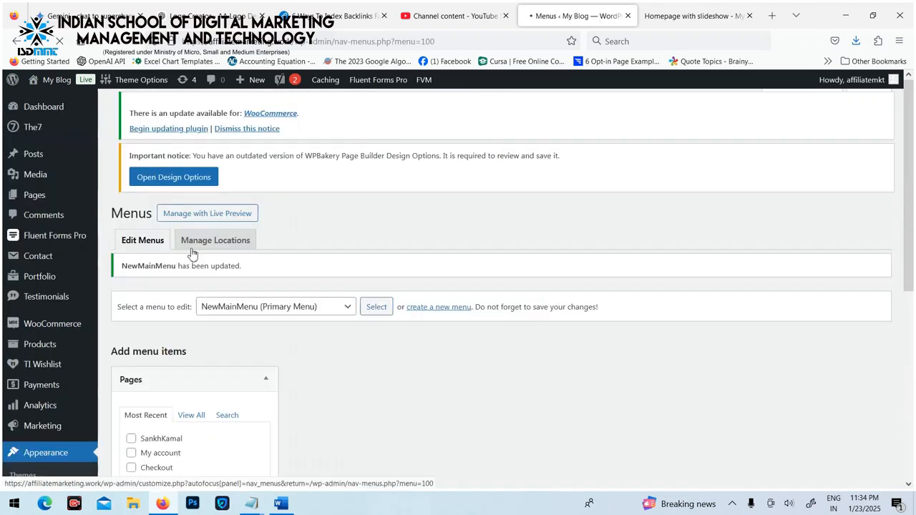
# Start a custom link for NewMainMenu with Institute as its link text.
pyautogui.scroll(-7, 193, 254)
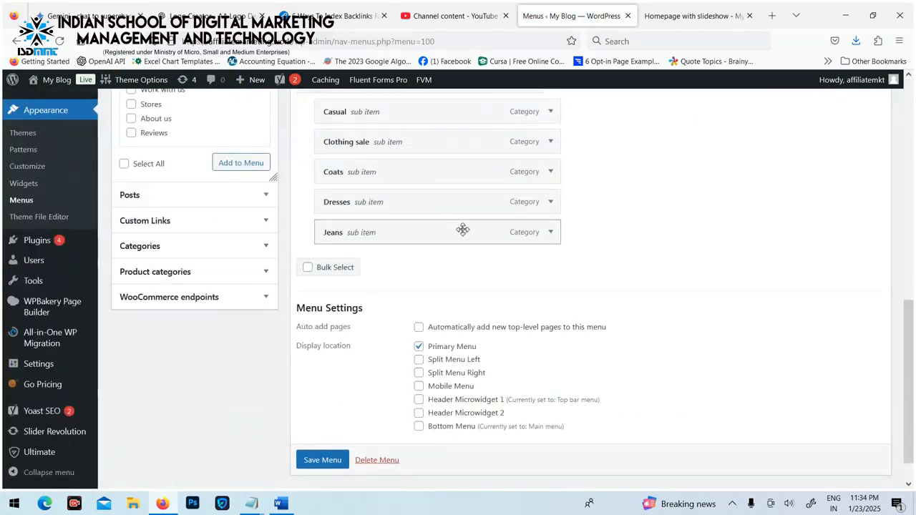
pyautogui.click(267, 224)
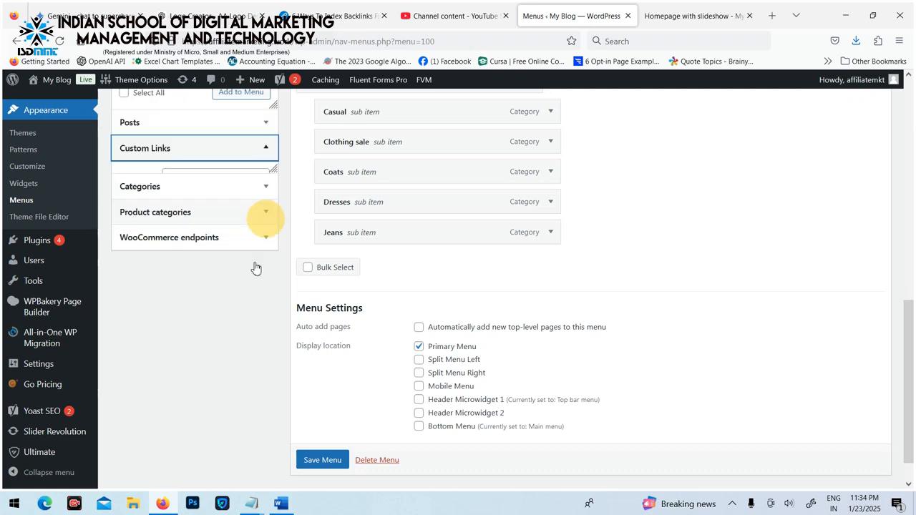
pyautogui.scroll(4, 254, 272)
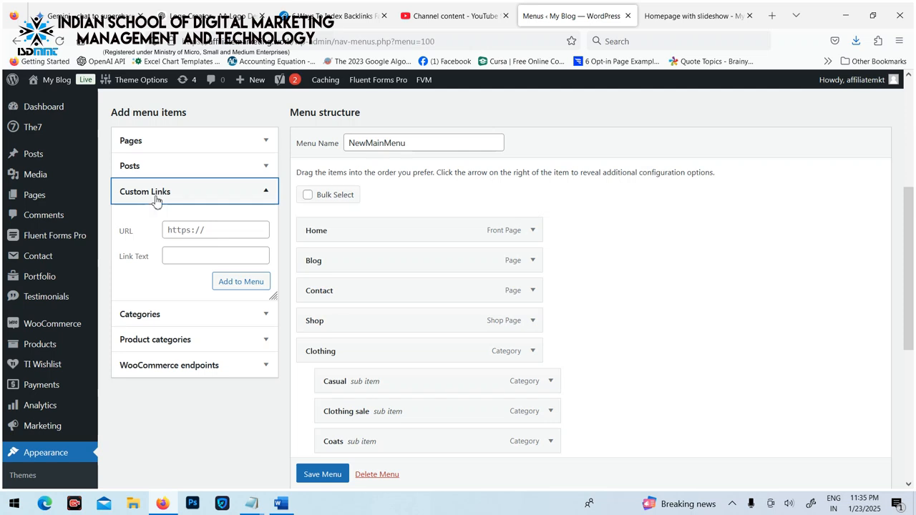
pyautogui.click(181, 231)
pyautogui.click(208, 259)
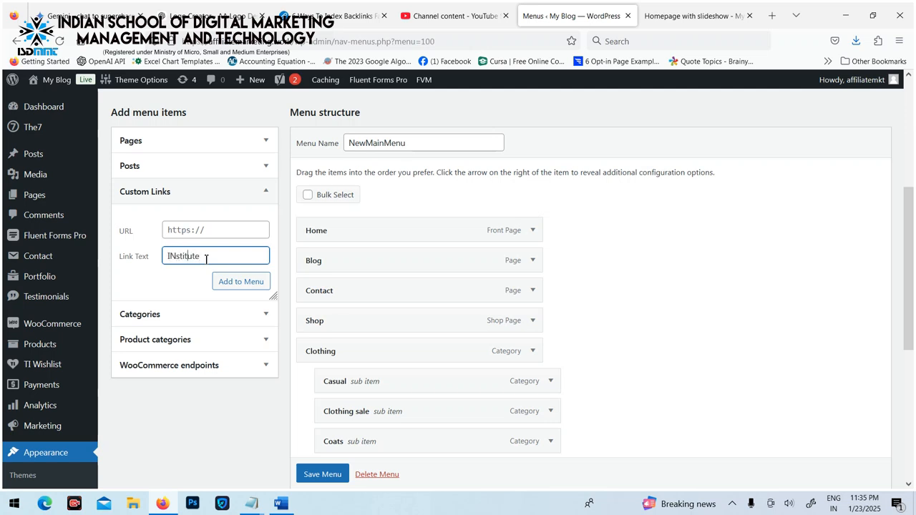
pyautogui.press('BackSpace')
pyautogui.press('BackSpace')
pyautogui.write('In')
pyautogui.click(219, 229)
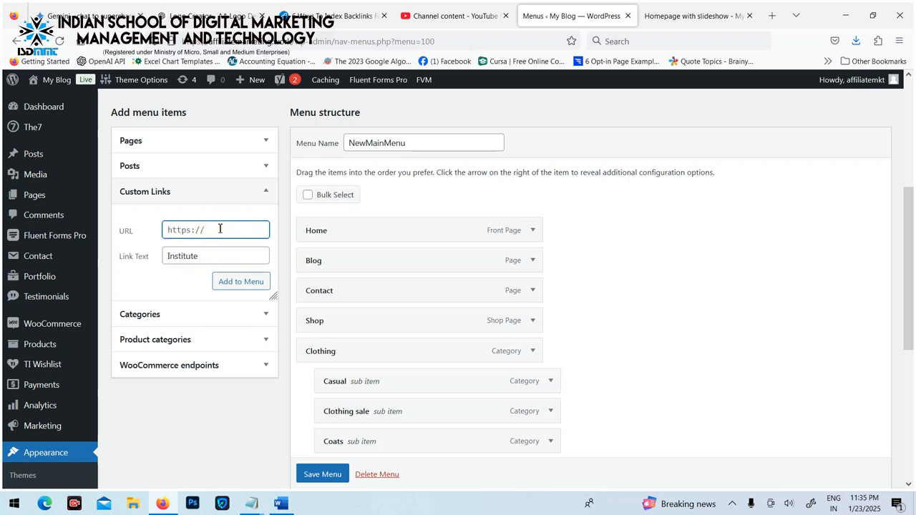
pyautogui.write('https://')
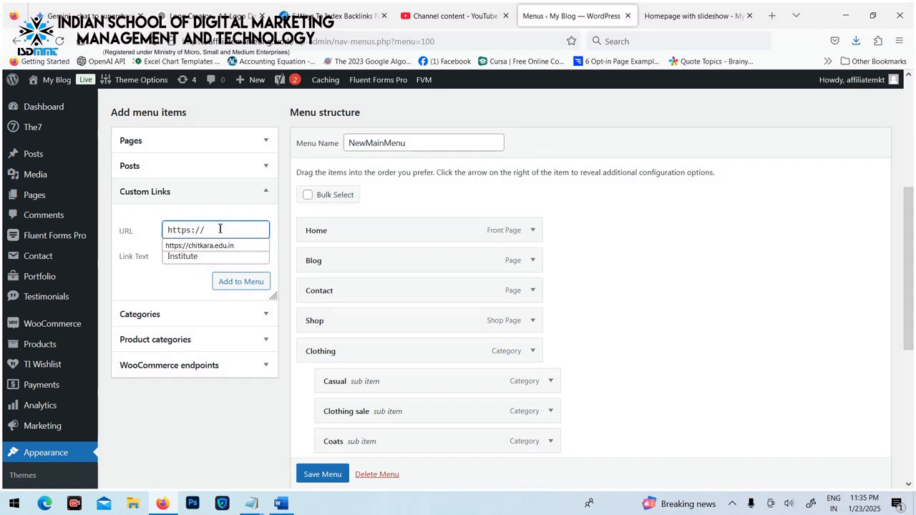
pyautogui.press('Down')
pyautogui.press('Tab')
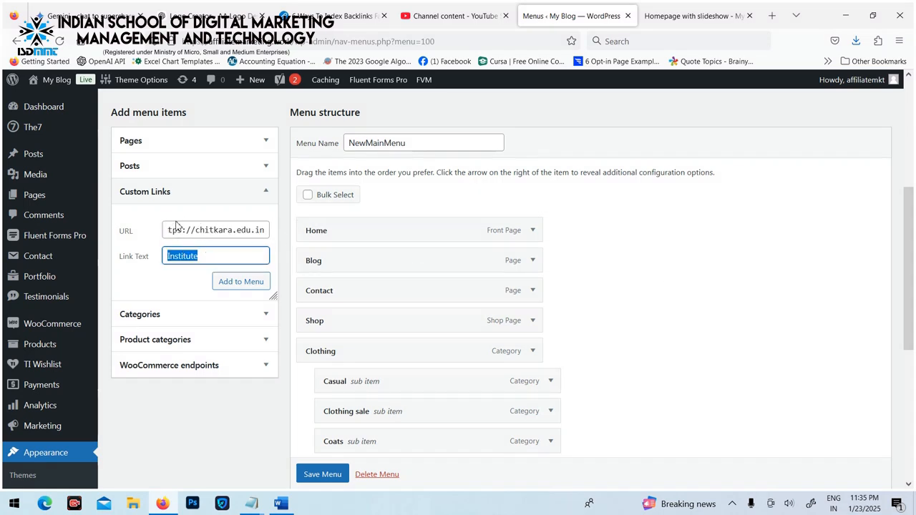
pyautogui.scroll(-2, 219, 250)
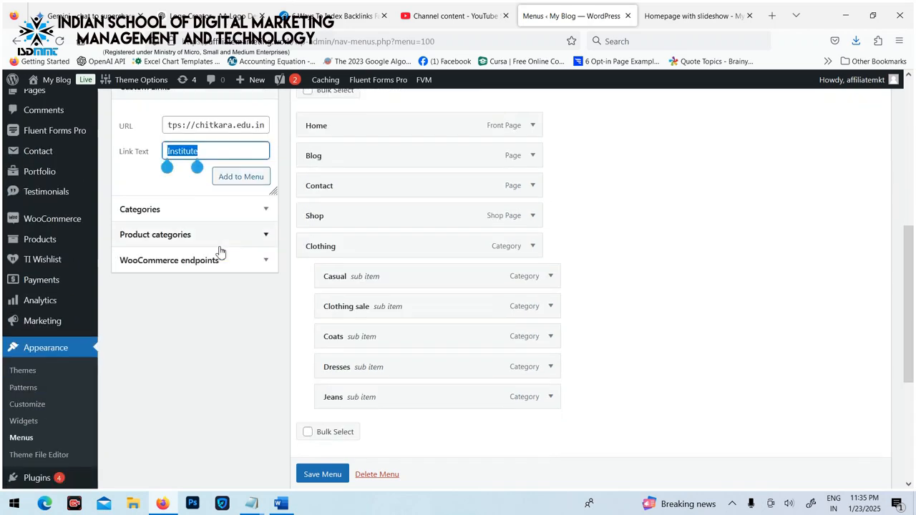
pyautogui.click(237, 180)
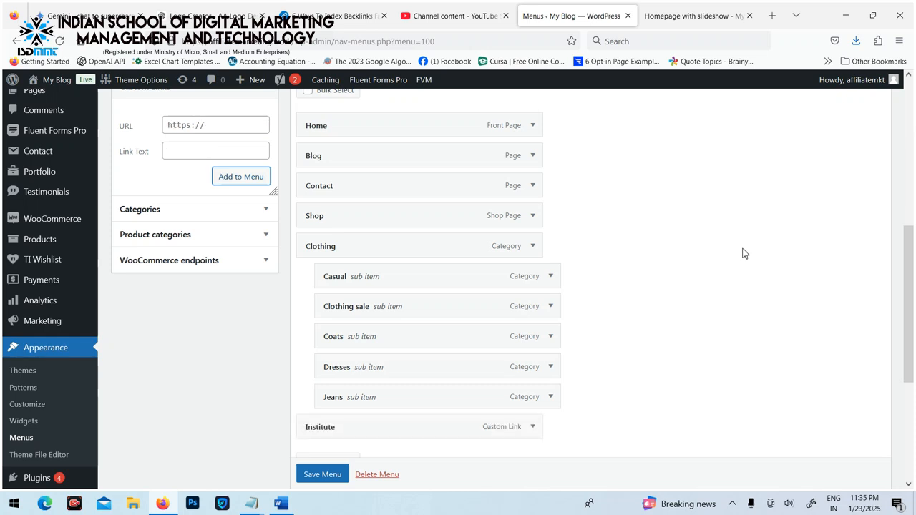
# Expand the Institute custom link in the menu structure to view its URL, navigation label and new-tab option.
pyautogui.scroll(-4, 628, 248)
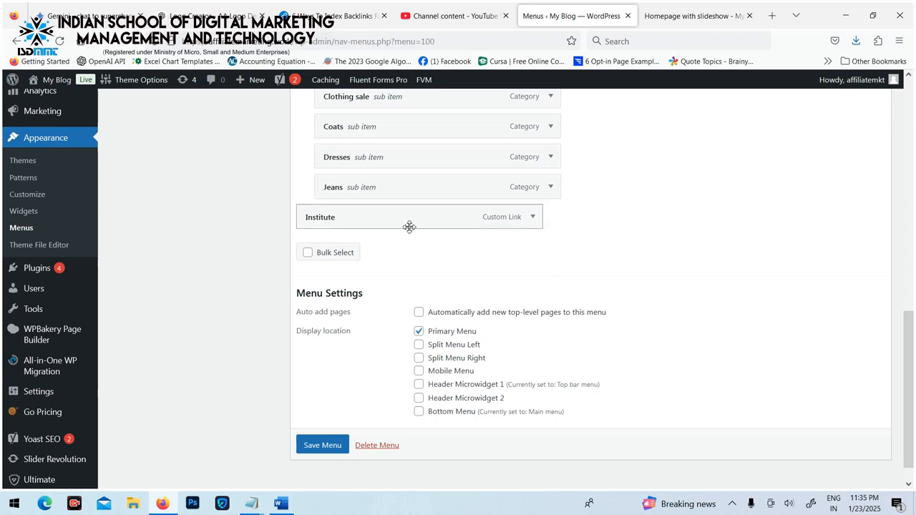
pyautogui.click(533, 219)
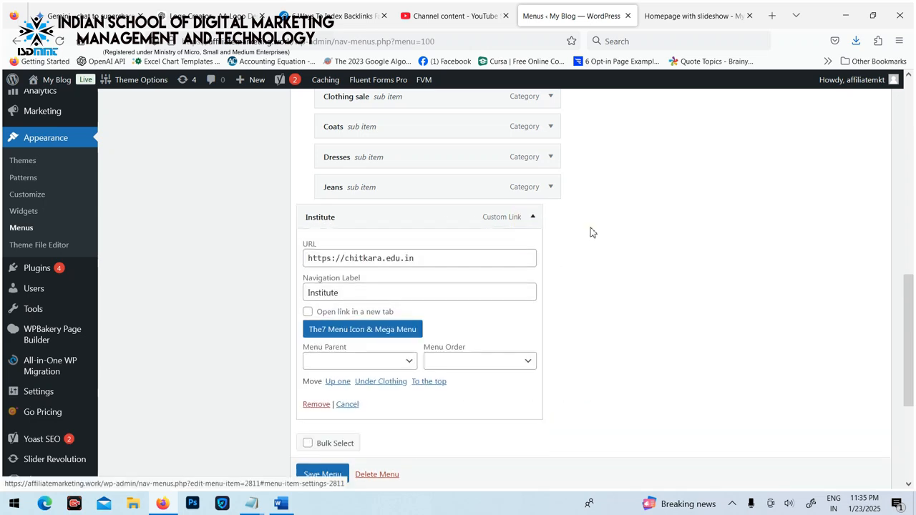
pyautogui.scroll(-2, 591, 232)
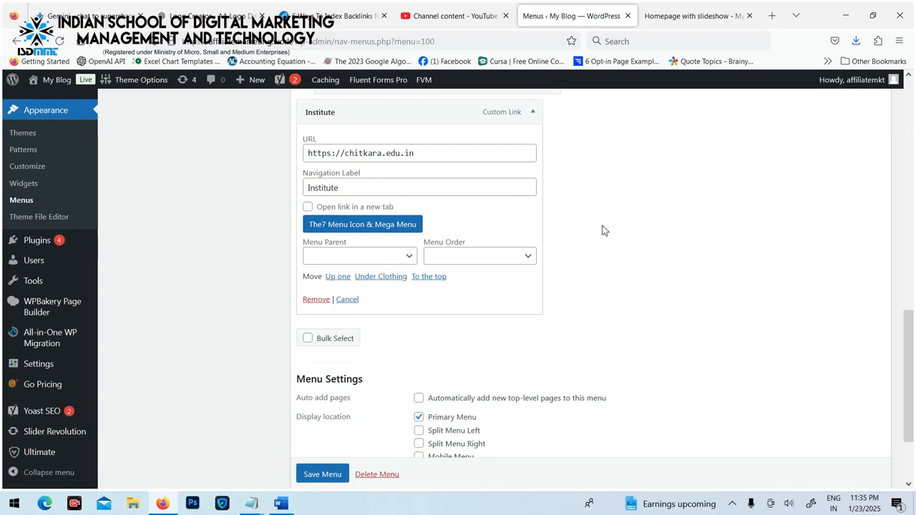
# Check the Link Target setting among the page's advanced menu properties and return to the Institute item's settings.
pyautogui.scroll(10, 607, 231)
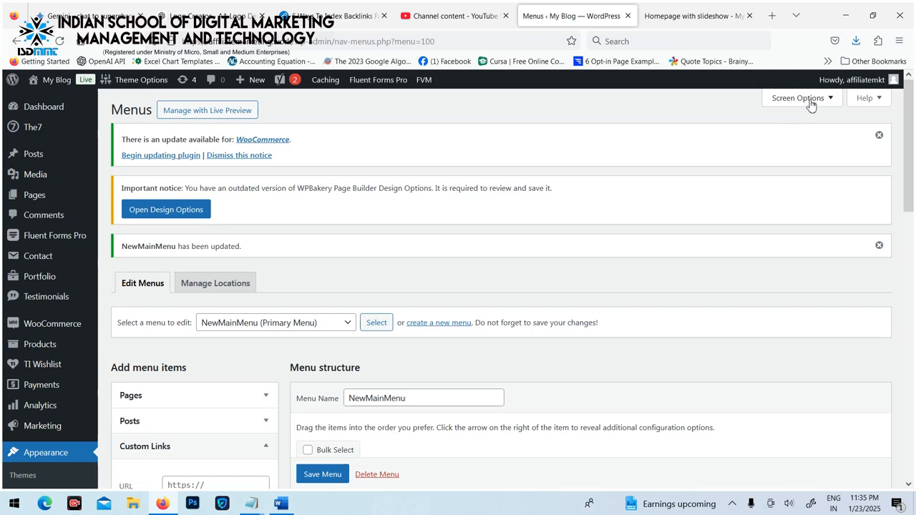
pyautogui.click(804, 99)
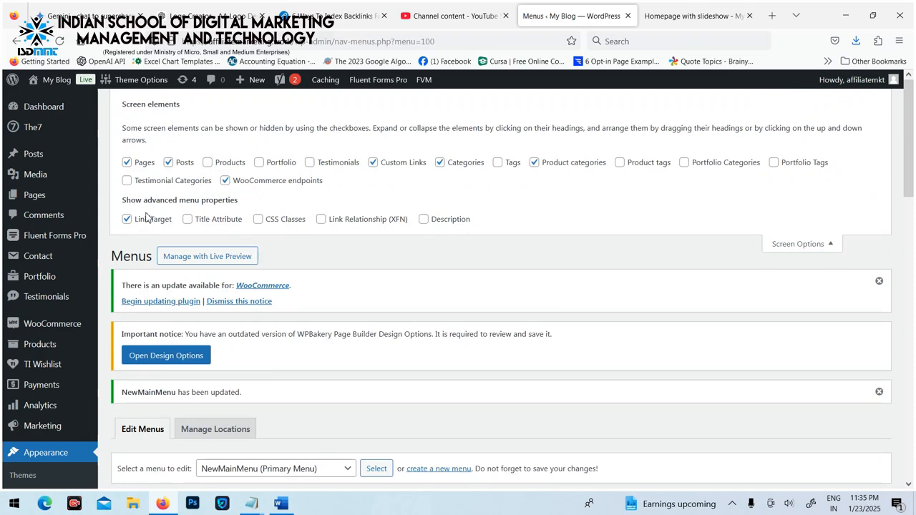
pyautogui.click(800, 245)
pyautogui.scroll(-10, 450, 287)
pyautogui.scroll(-4, 451, 288)
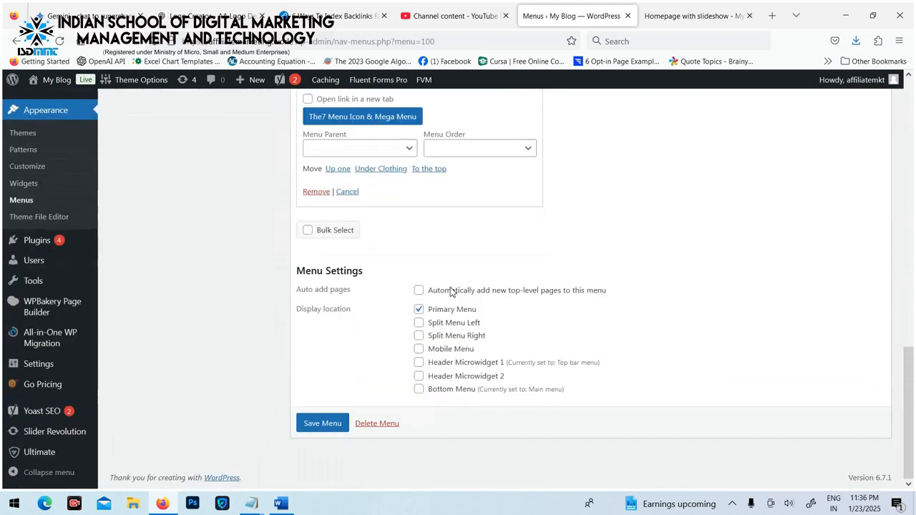
pyautogui.scroll(2, 439, 286)
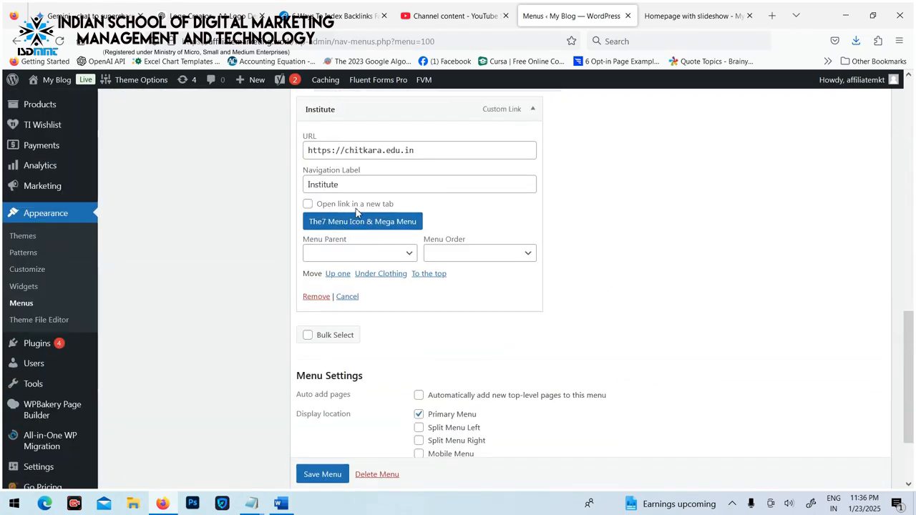
# Set the Institute custom link to open in a new tab and save NewMainMenu.
pyautogui.click(309, 205)
pyautogui.click(322, 474)
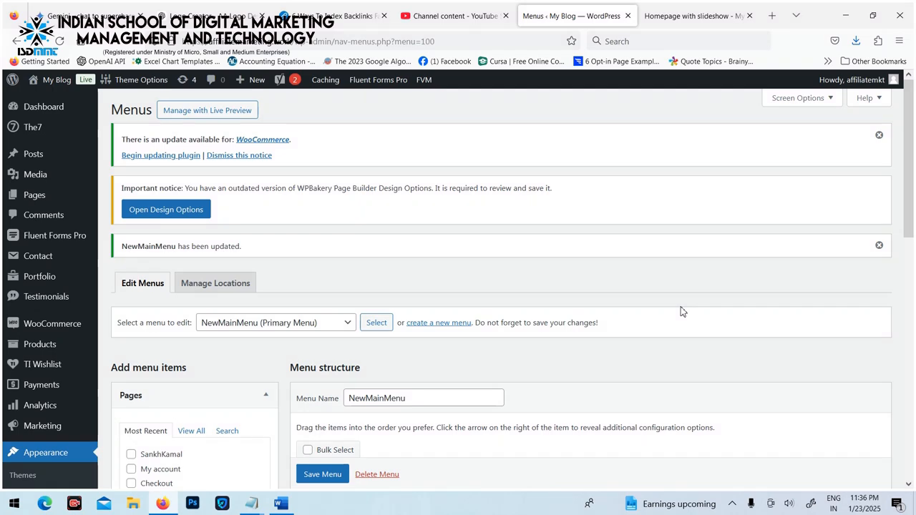
pyautogui.scroll(-5, 272, 294)
pyautogui.scroll(-3, 235, 313)
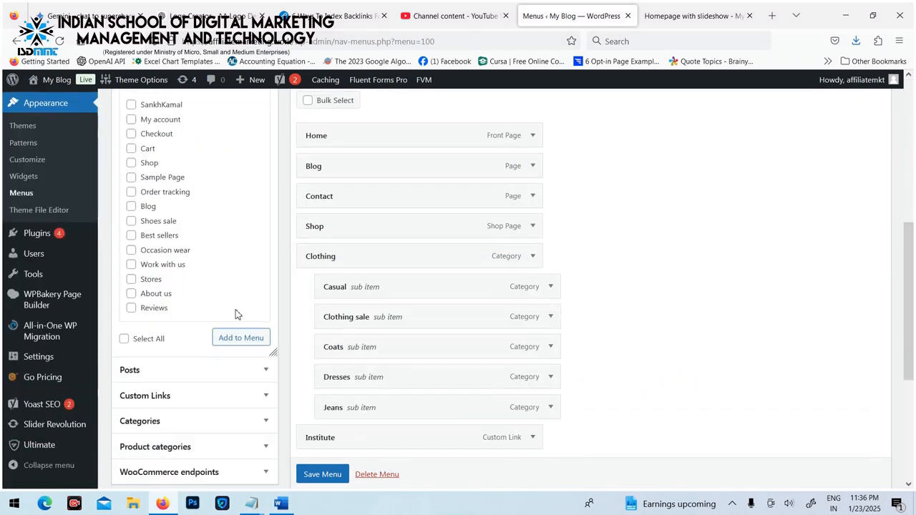
# Test the Institute link on the live homepage, close the university site it opens and return to the Menus page.
pyautogui.click(682, 16)
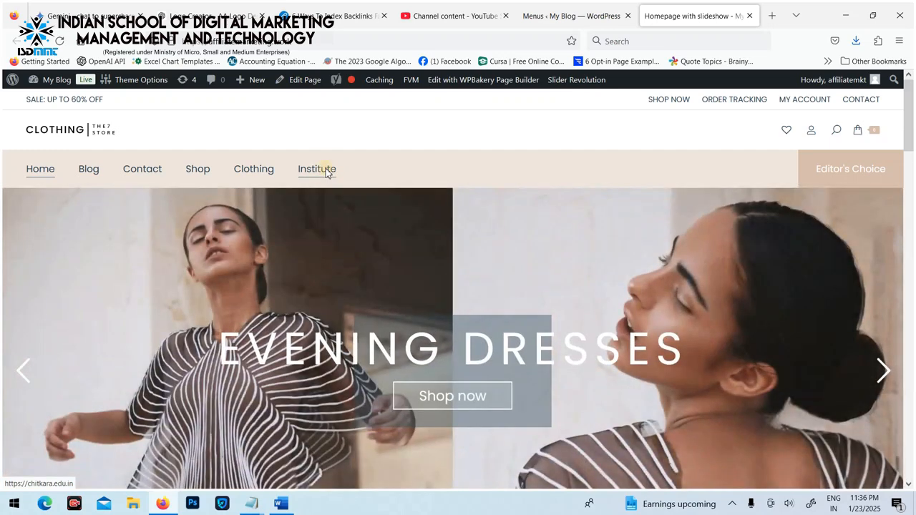
pyautogui.click(326, 172)
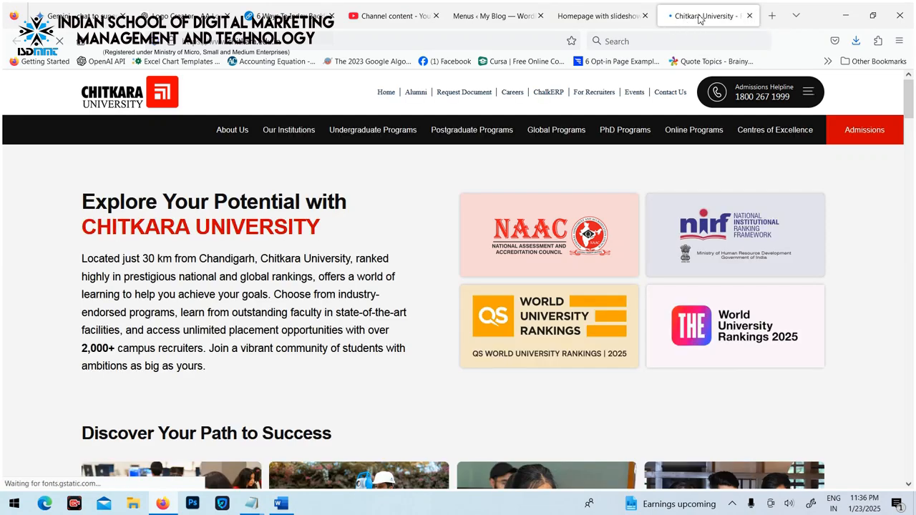
pyautogui.click(749, 15)
pyautogui.click(616, 15)
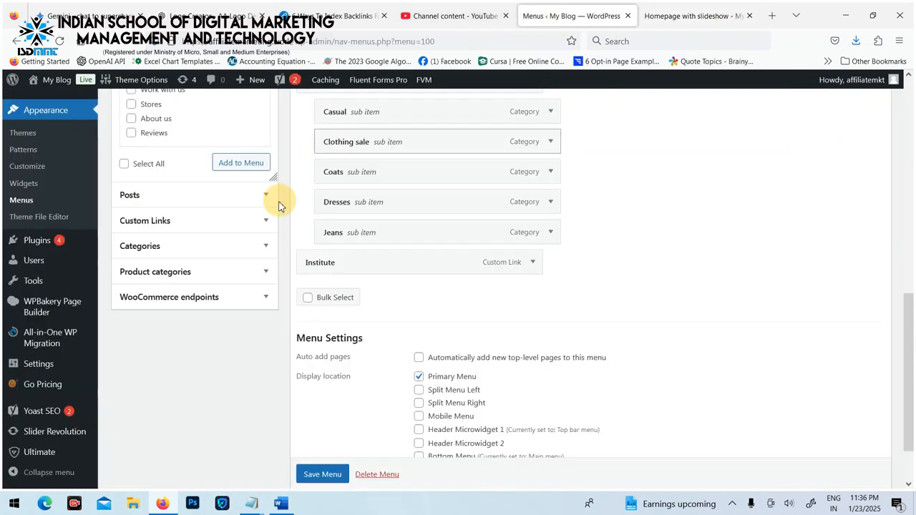
# Switch NewMainMenu's display location from Primary Menu to Bottom Menu.
pyautogui.scroll(-1, 317, 241)
pyautogui.scroll(3, 329, 286)
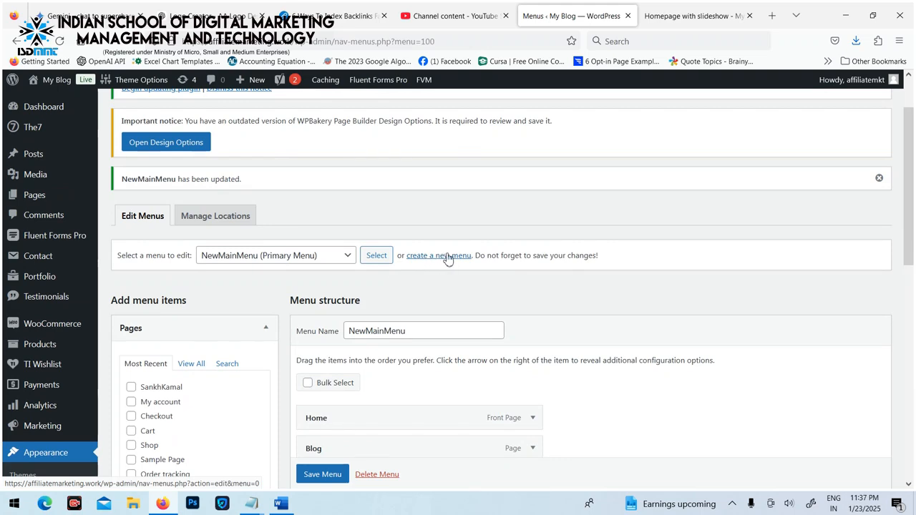
pyautogui.moveTo(419, 330); pyautogui.dragTo(345, 331)
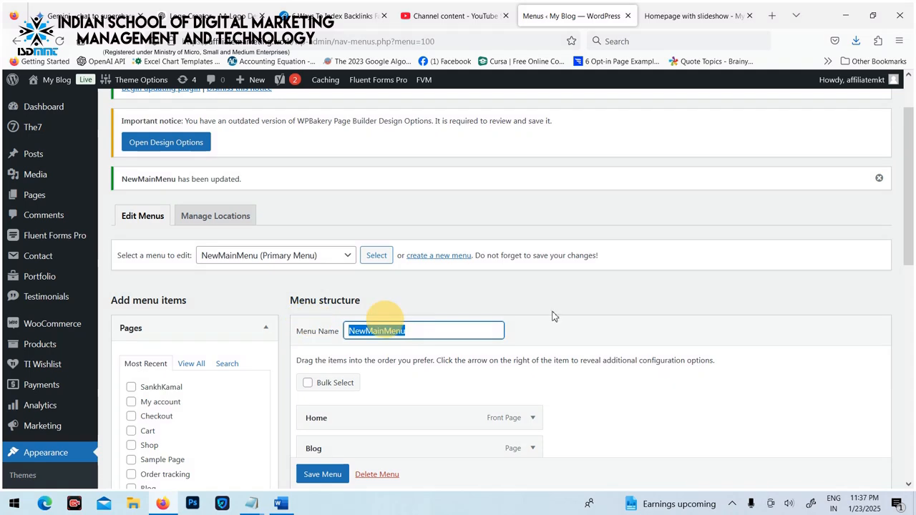
pyautogui.scroll(-3, 552, 312)
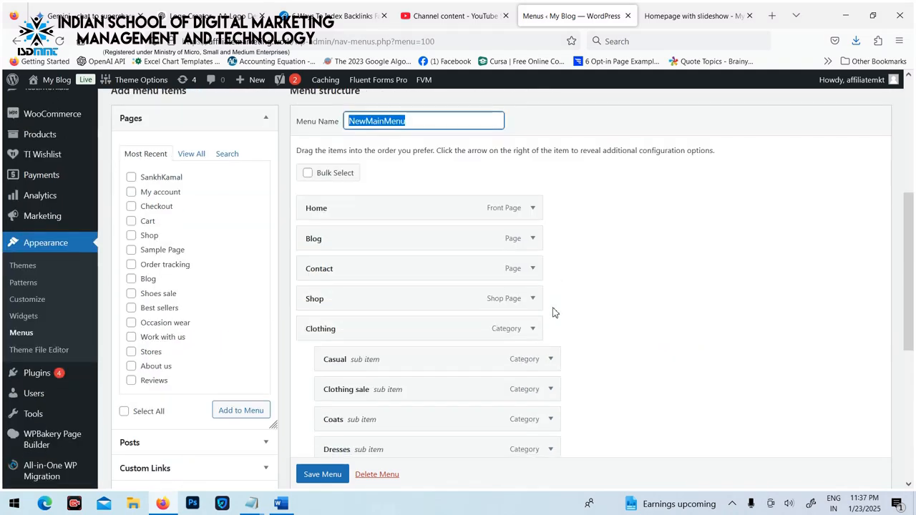
pyautogui.scroll(-5, 551, 316)
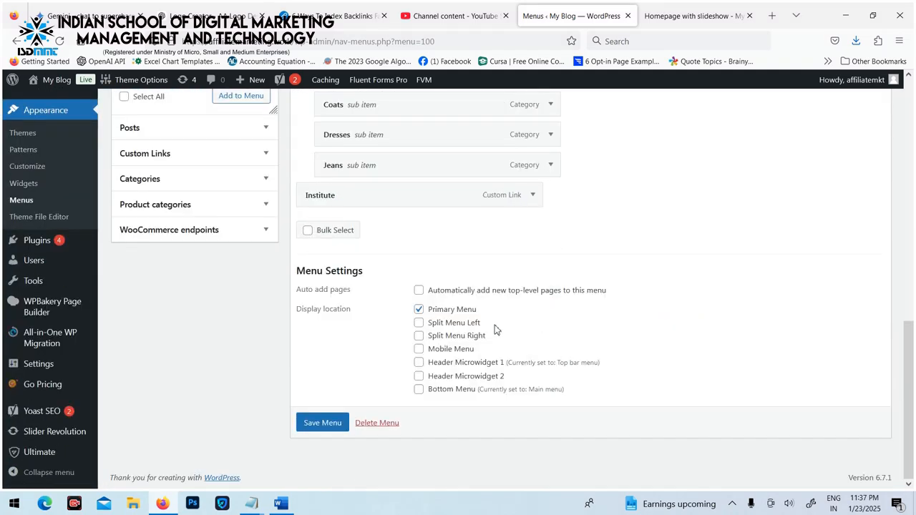
pyautogui.click(418, 309)
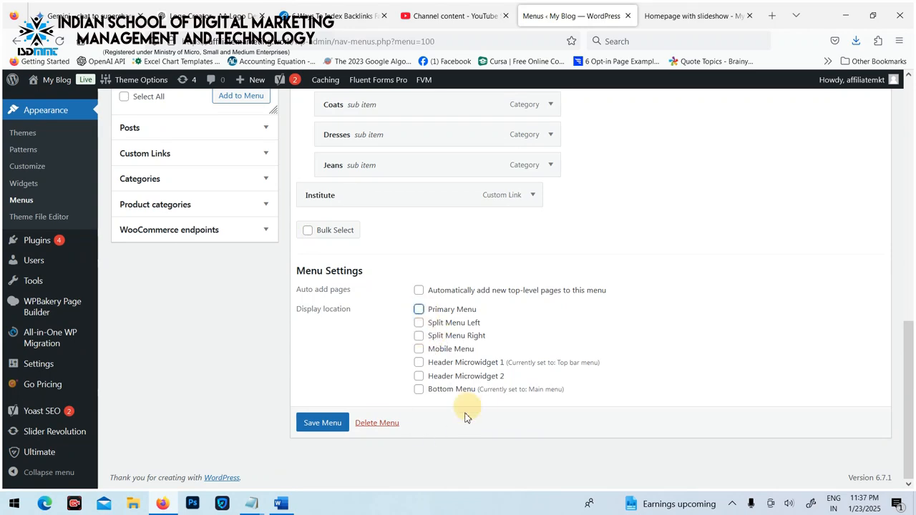
pyautogui.click(419, 391)
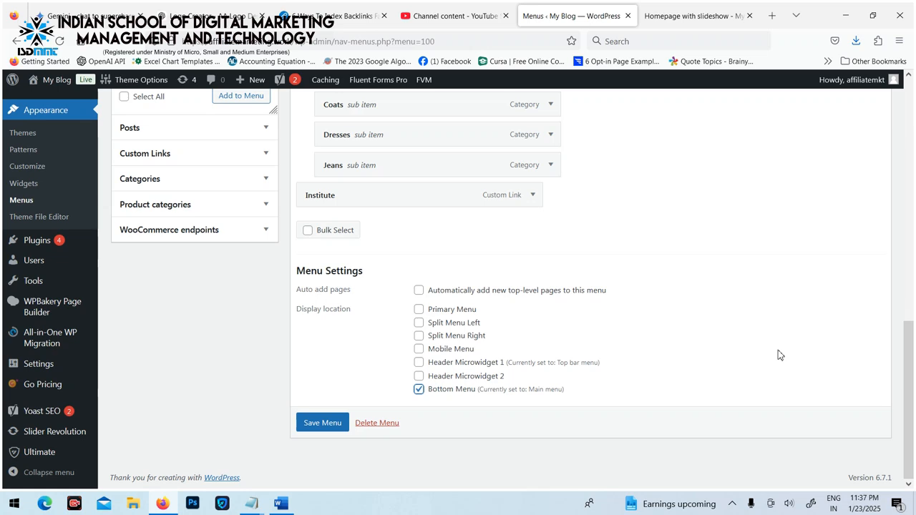
# Reassign NewMainMenu to the Primary Menu location, deselect Bottom Menu and save the menu.
pyautogui.click(421, 306)
pyautogui.click(419, 390)
pyautogui.click(322, 423)
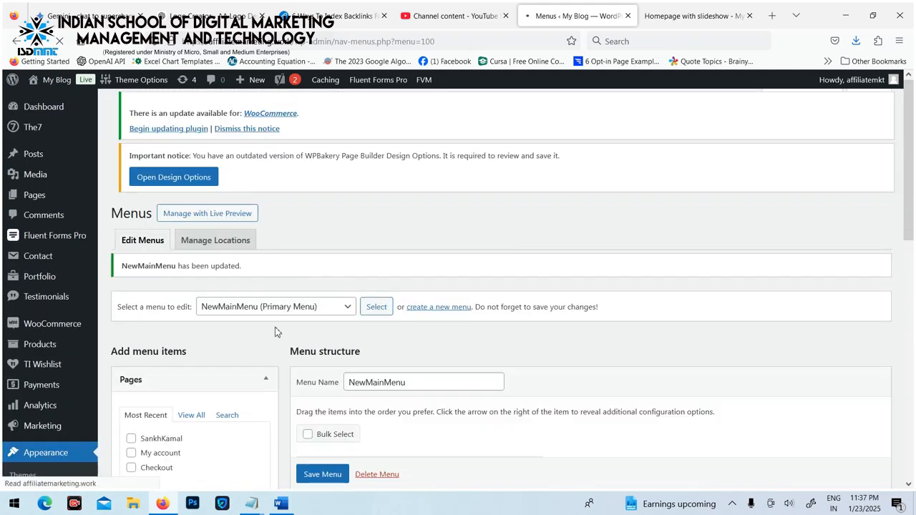
pyautogui.scroll(-4, 278, 331)
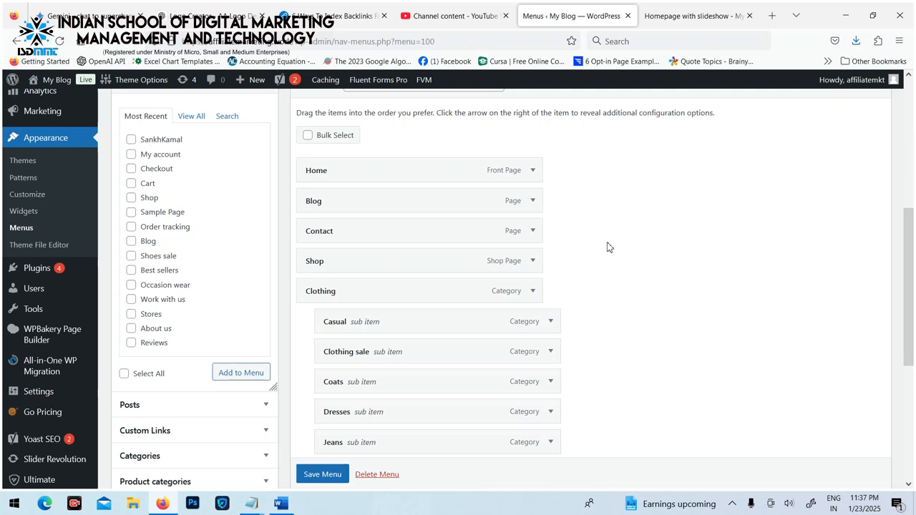
pyautogui.scroll(-3, 607, 247)
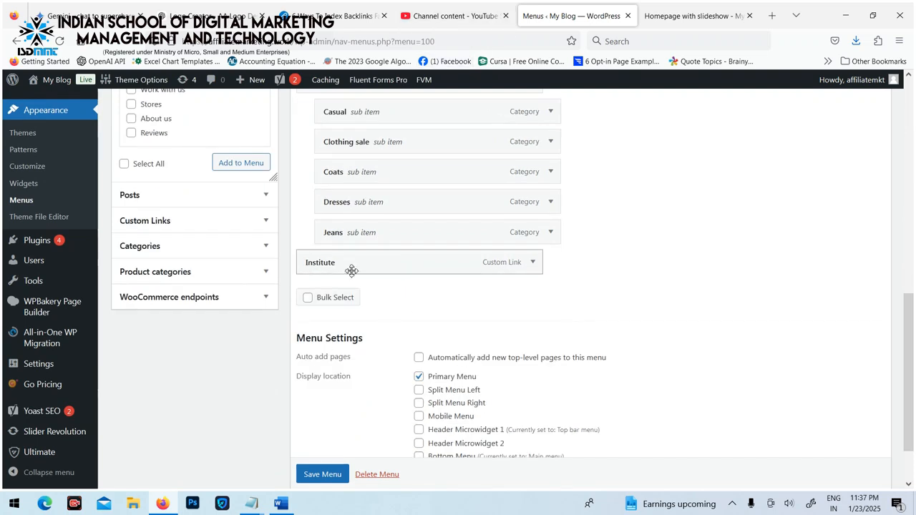